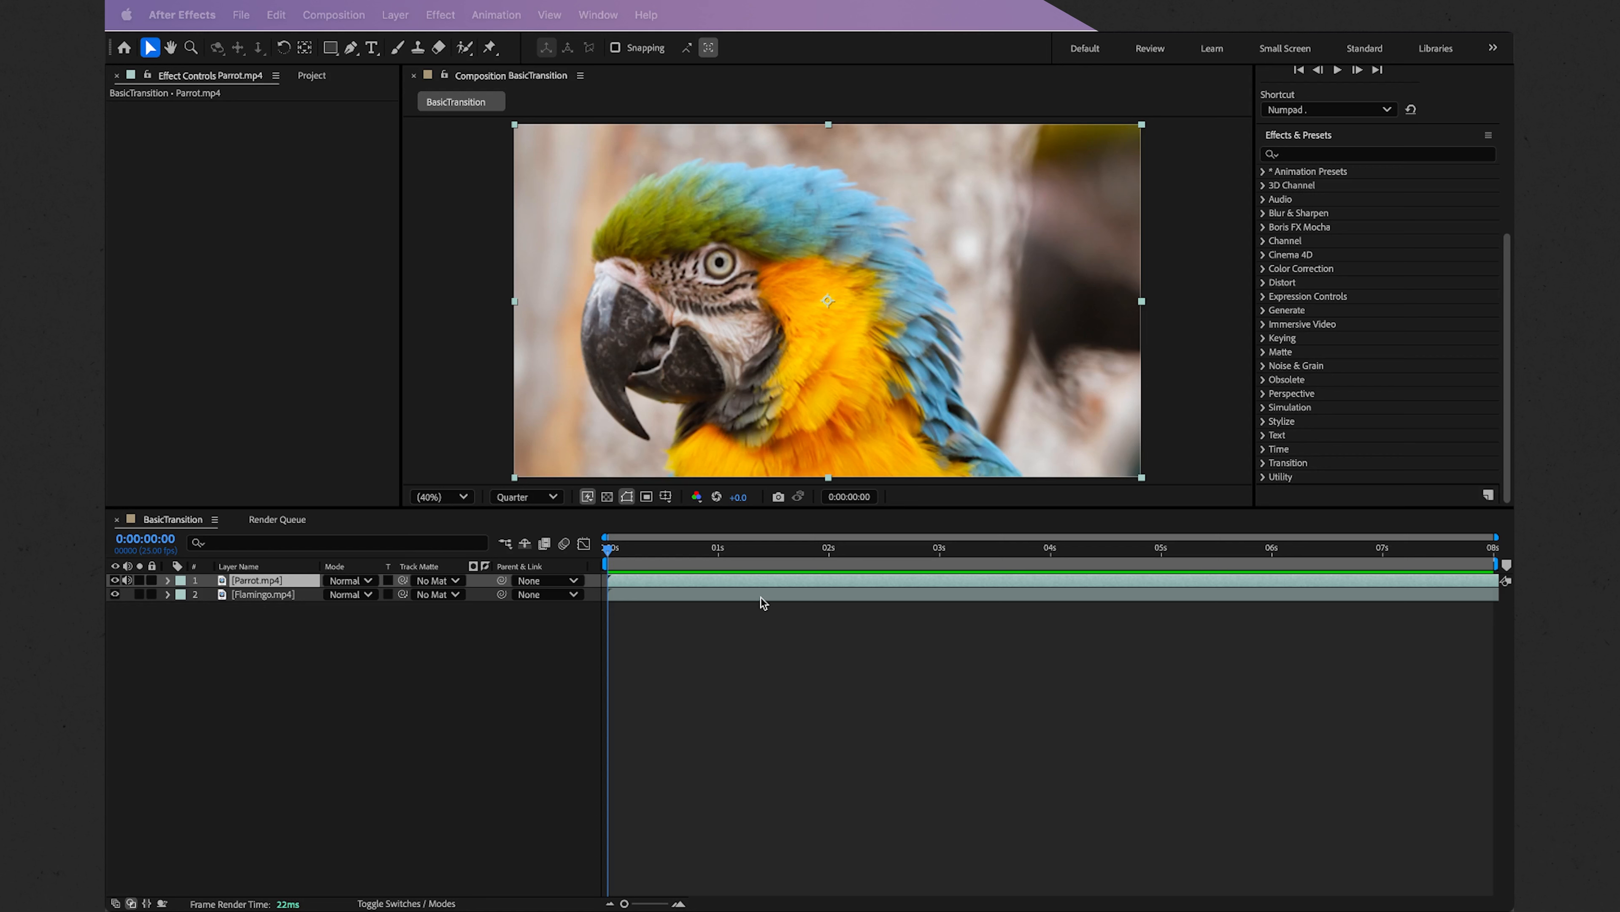
# Preview the Parrot.mp4 clip from the start of the composition.
pyautogui.click(648, 542)
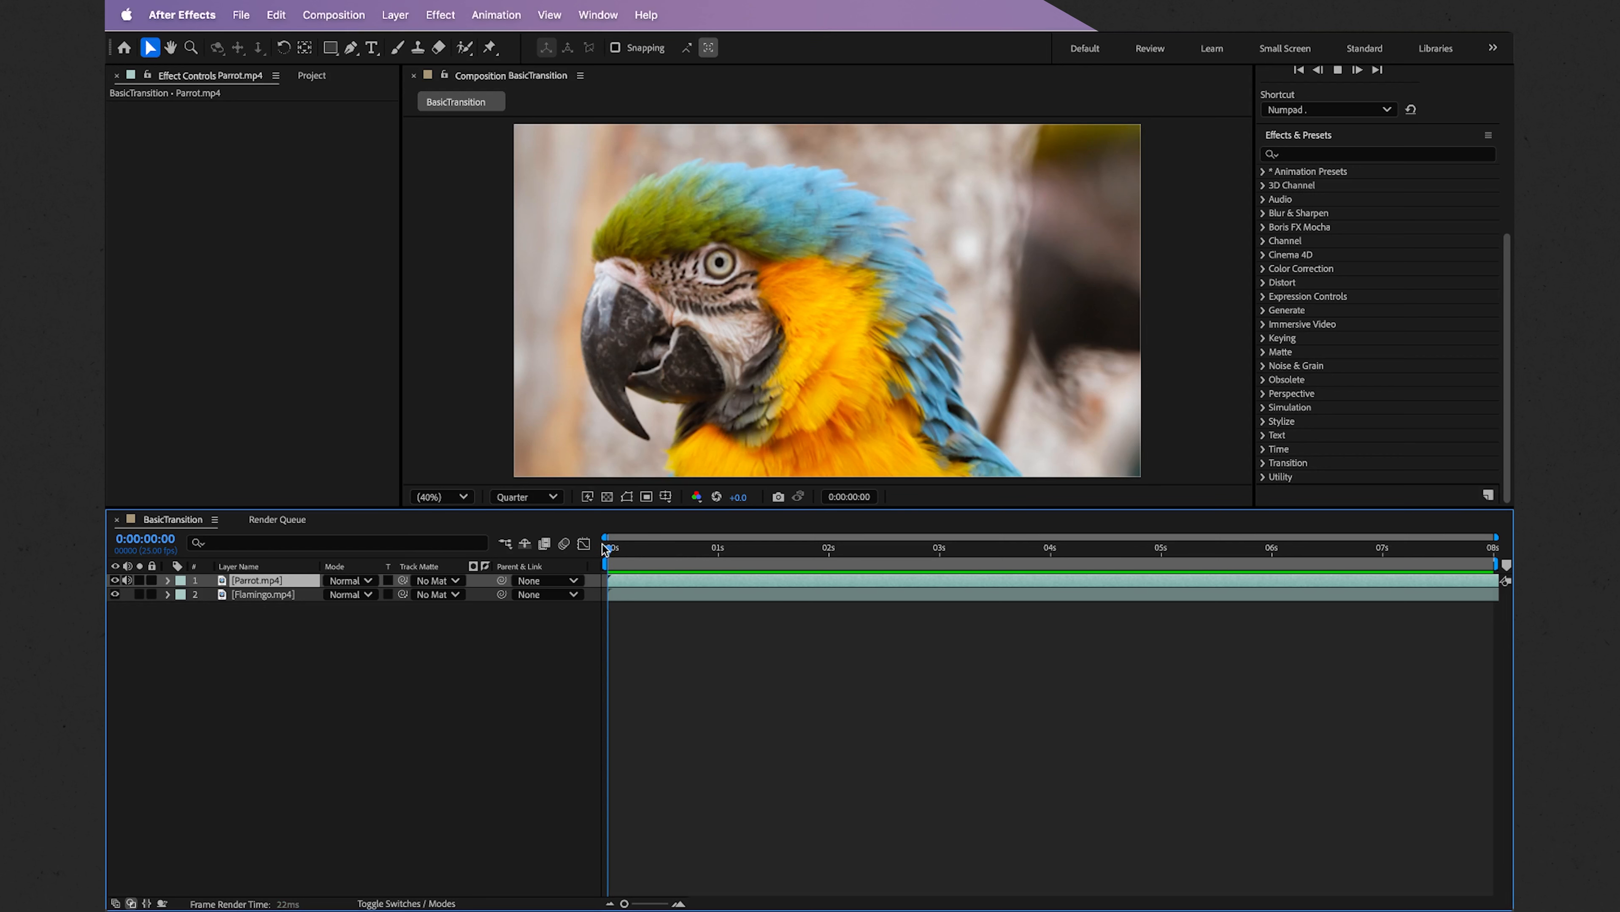
pyautogui.press('space')
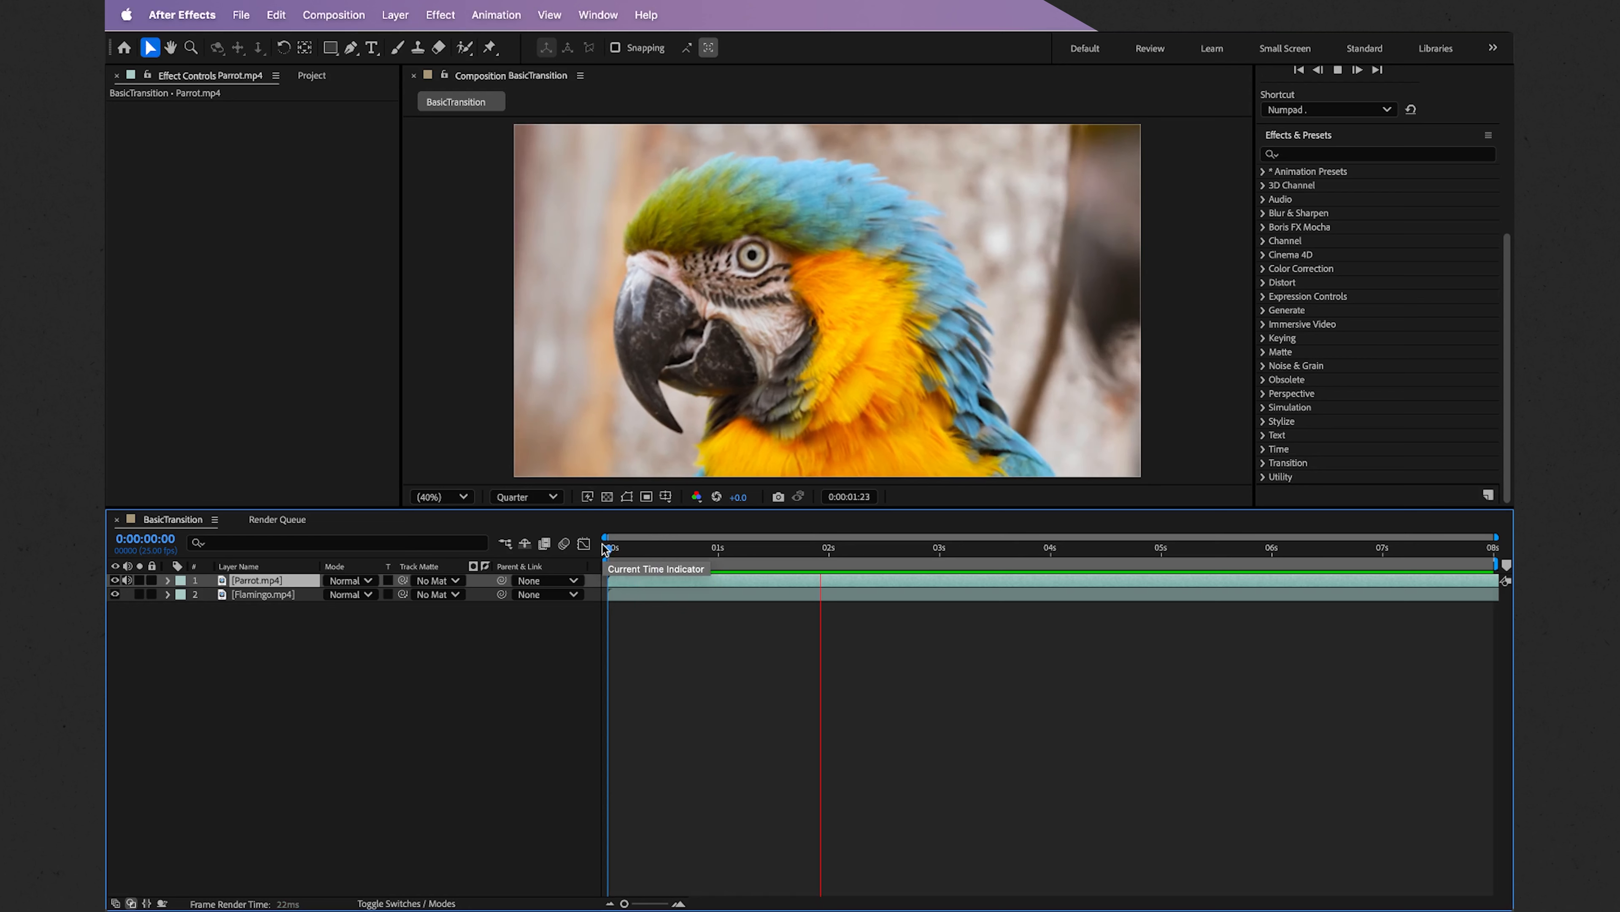
pyautogui.press('space')
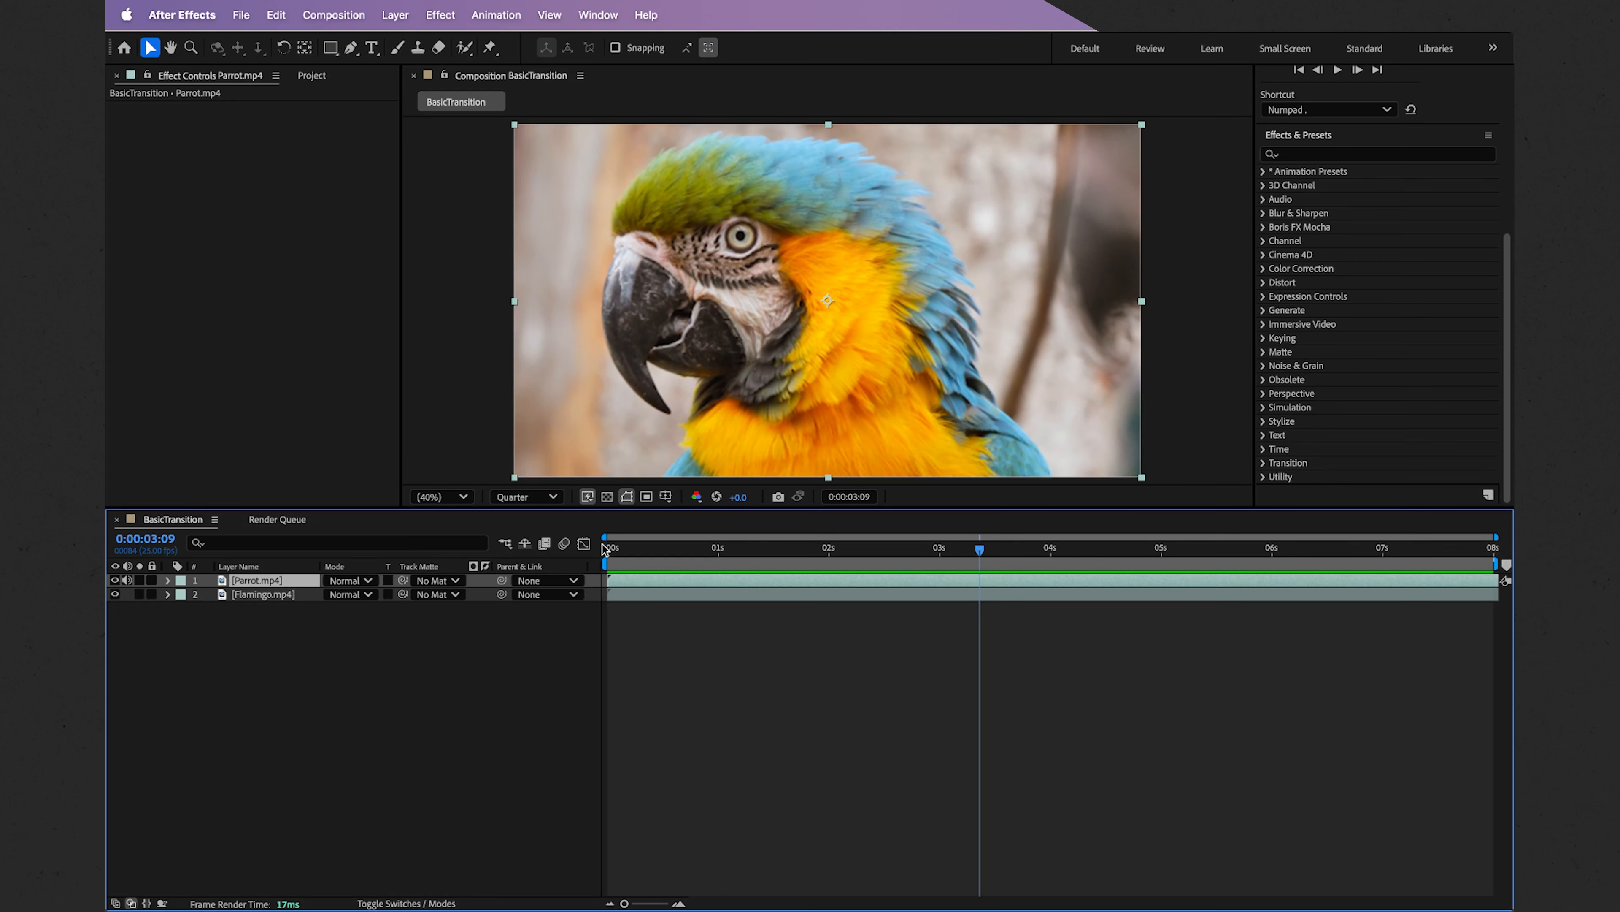
# Hide the Parrot.mp4 layer, preview Flamingo.mp4 from the start, and make the Parrot.mp4 layer visible again.
pyautogui.click(116, 580)
pyautogui.press('Home')
pyautogui.press('space')
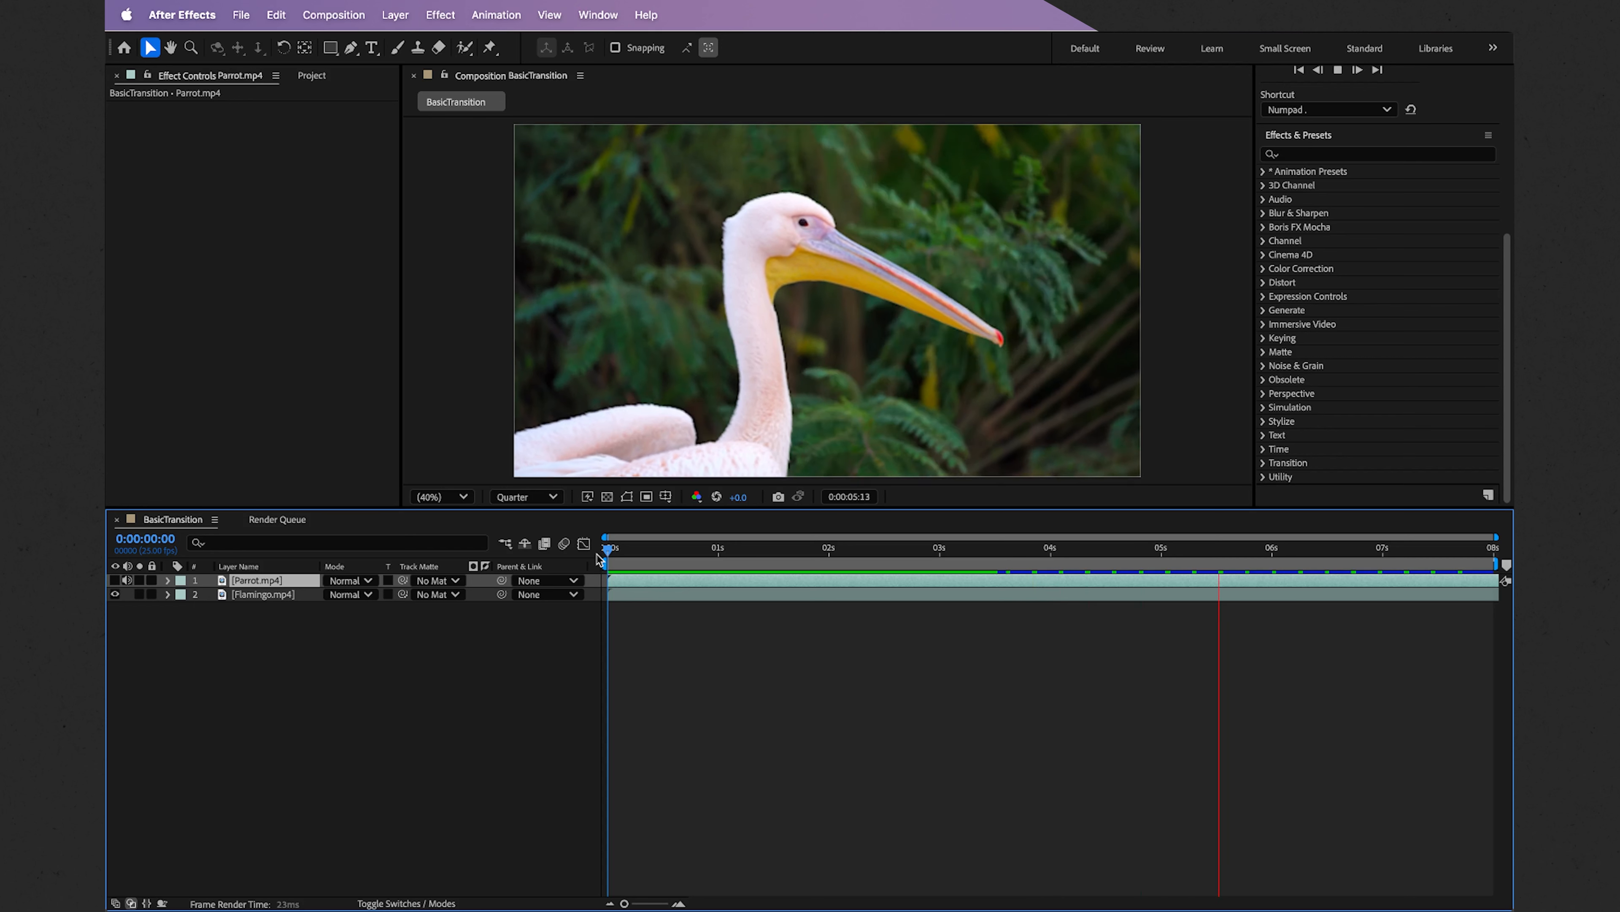
pyautogui.press('space')
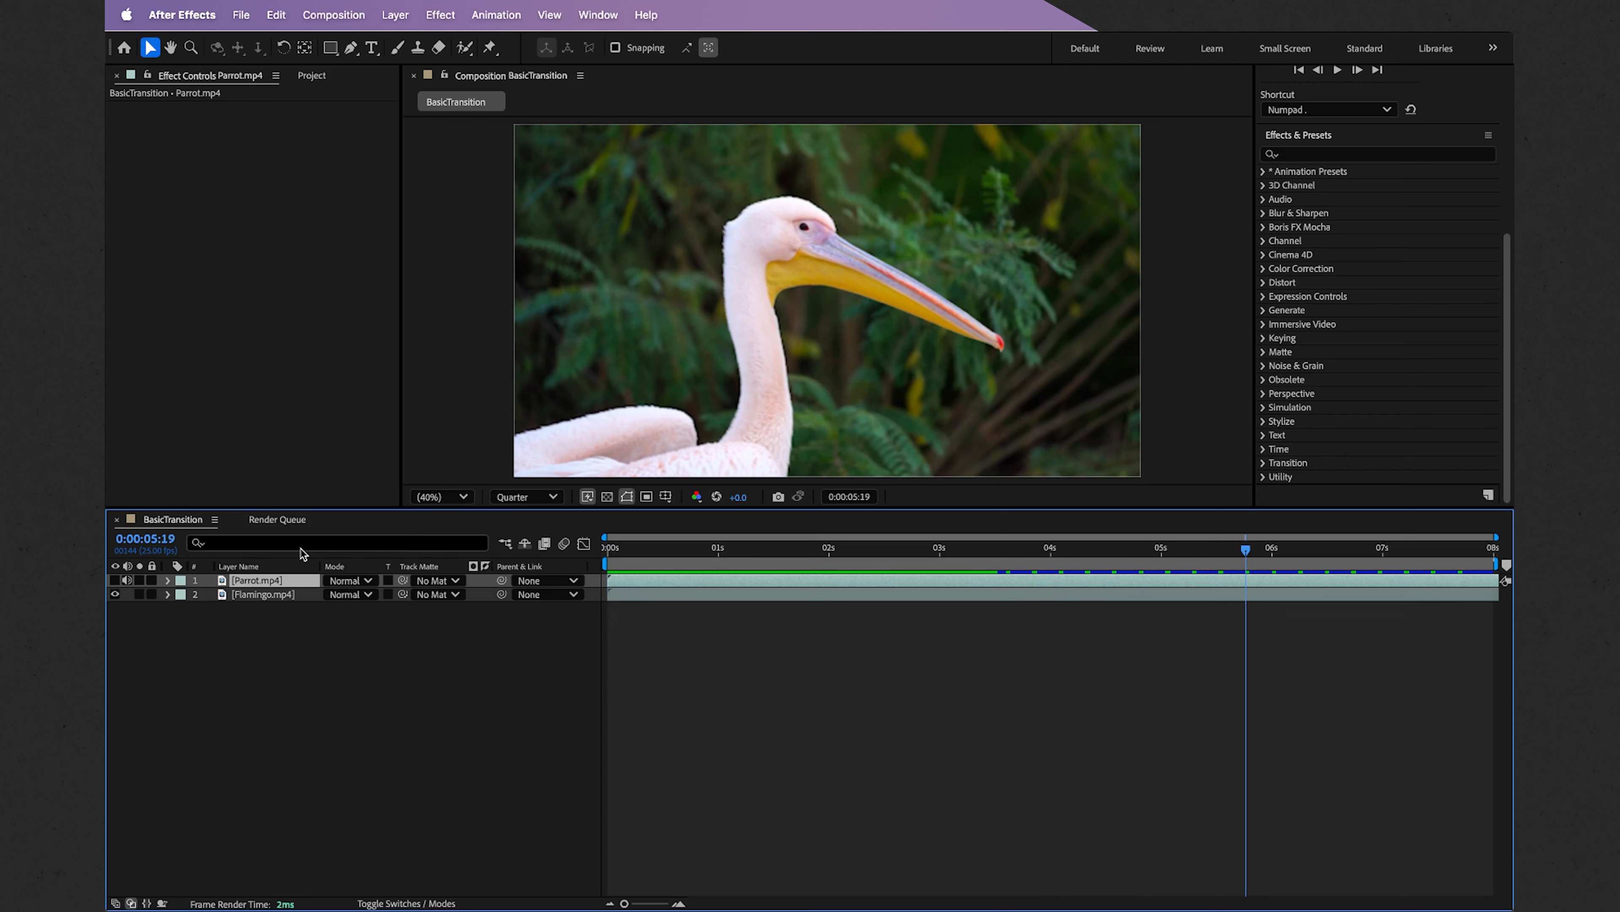
pyautogui.click(116, 580)
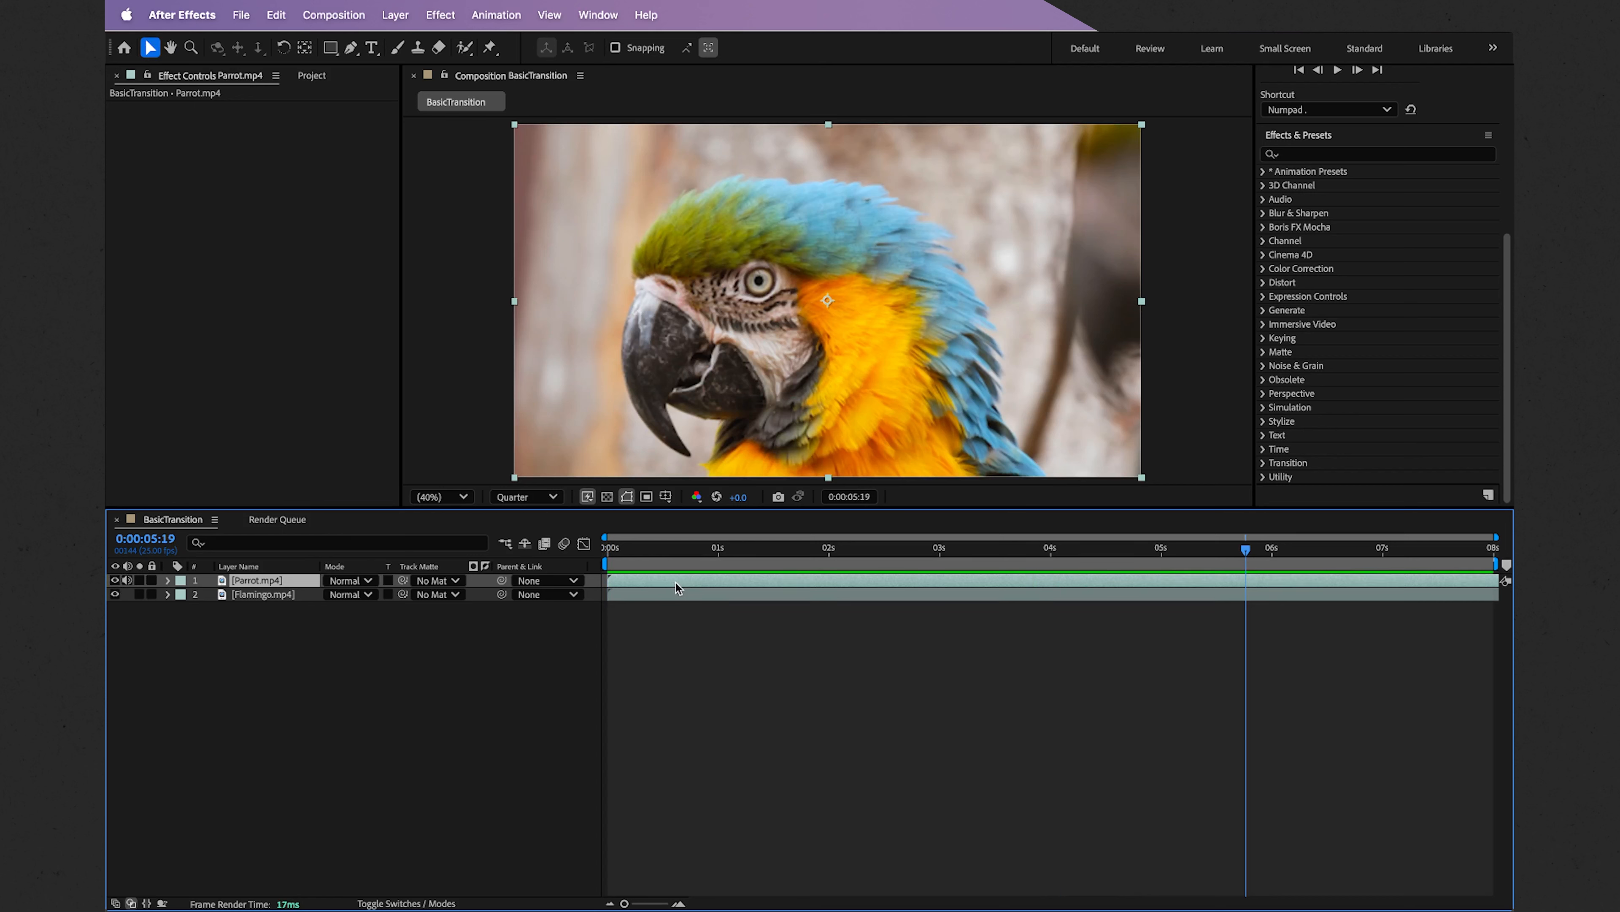
# Shift the Parrot.mp4 layer to start at about 3.5 seconds and preview the composition from the beginning.
pyautogui.moveTo(676, 583); pyautogui.dragTo(1062, 577)
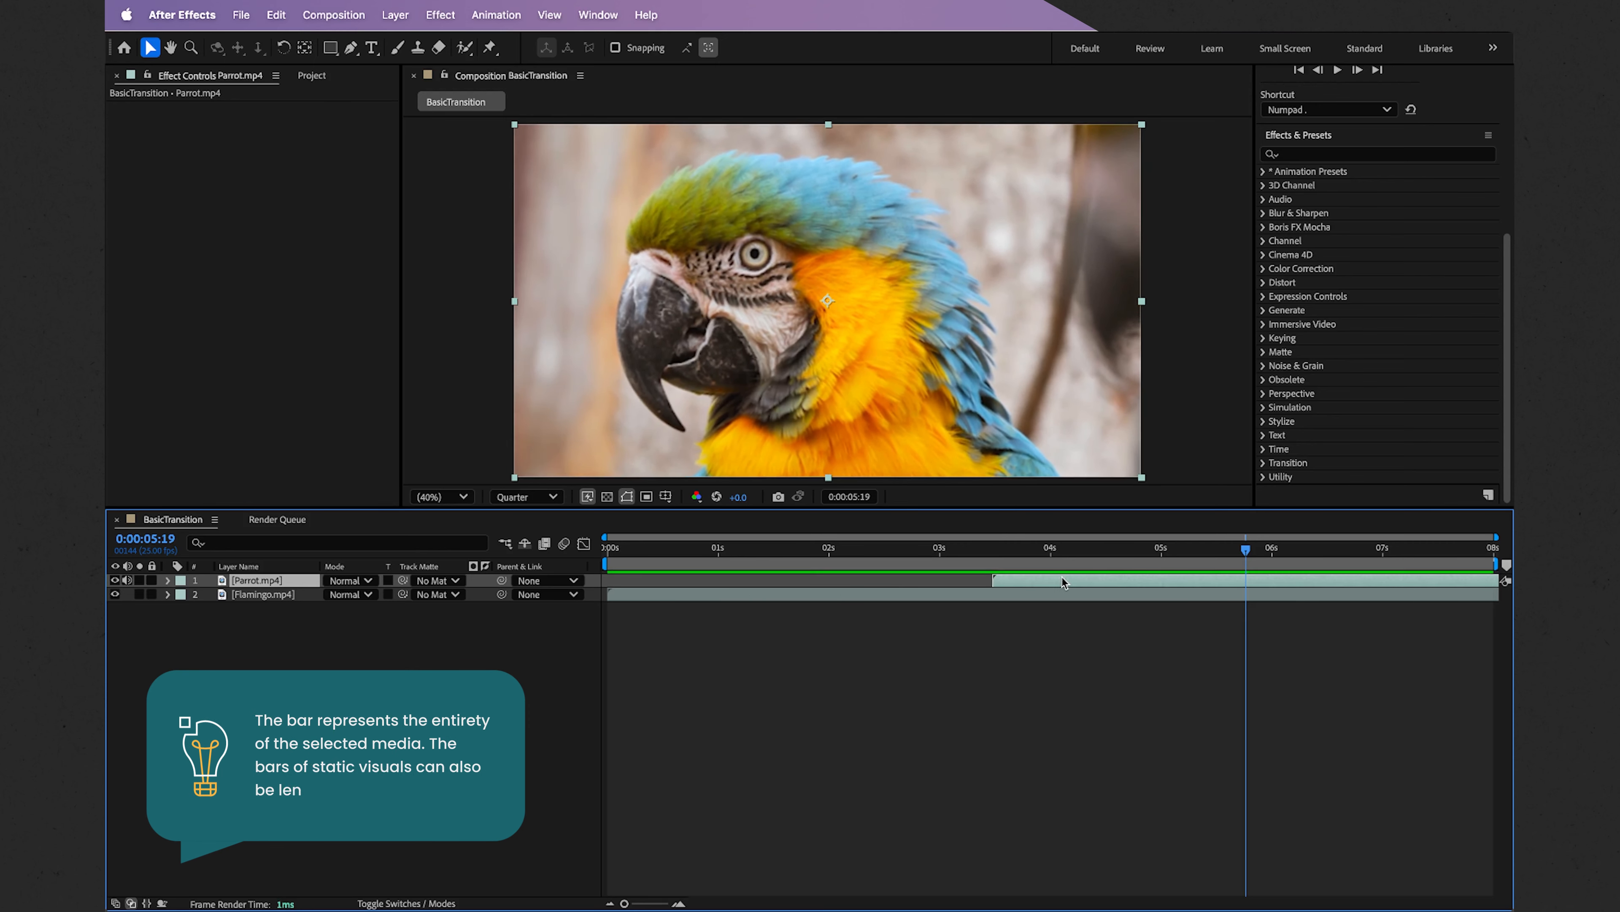
pyautogui.moveTo(960, 547); pyautogui.dragTo(604, 552)
pyautogui.press('space')
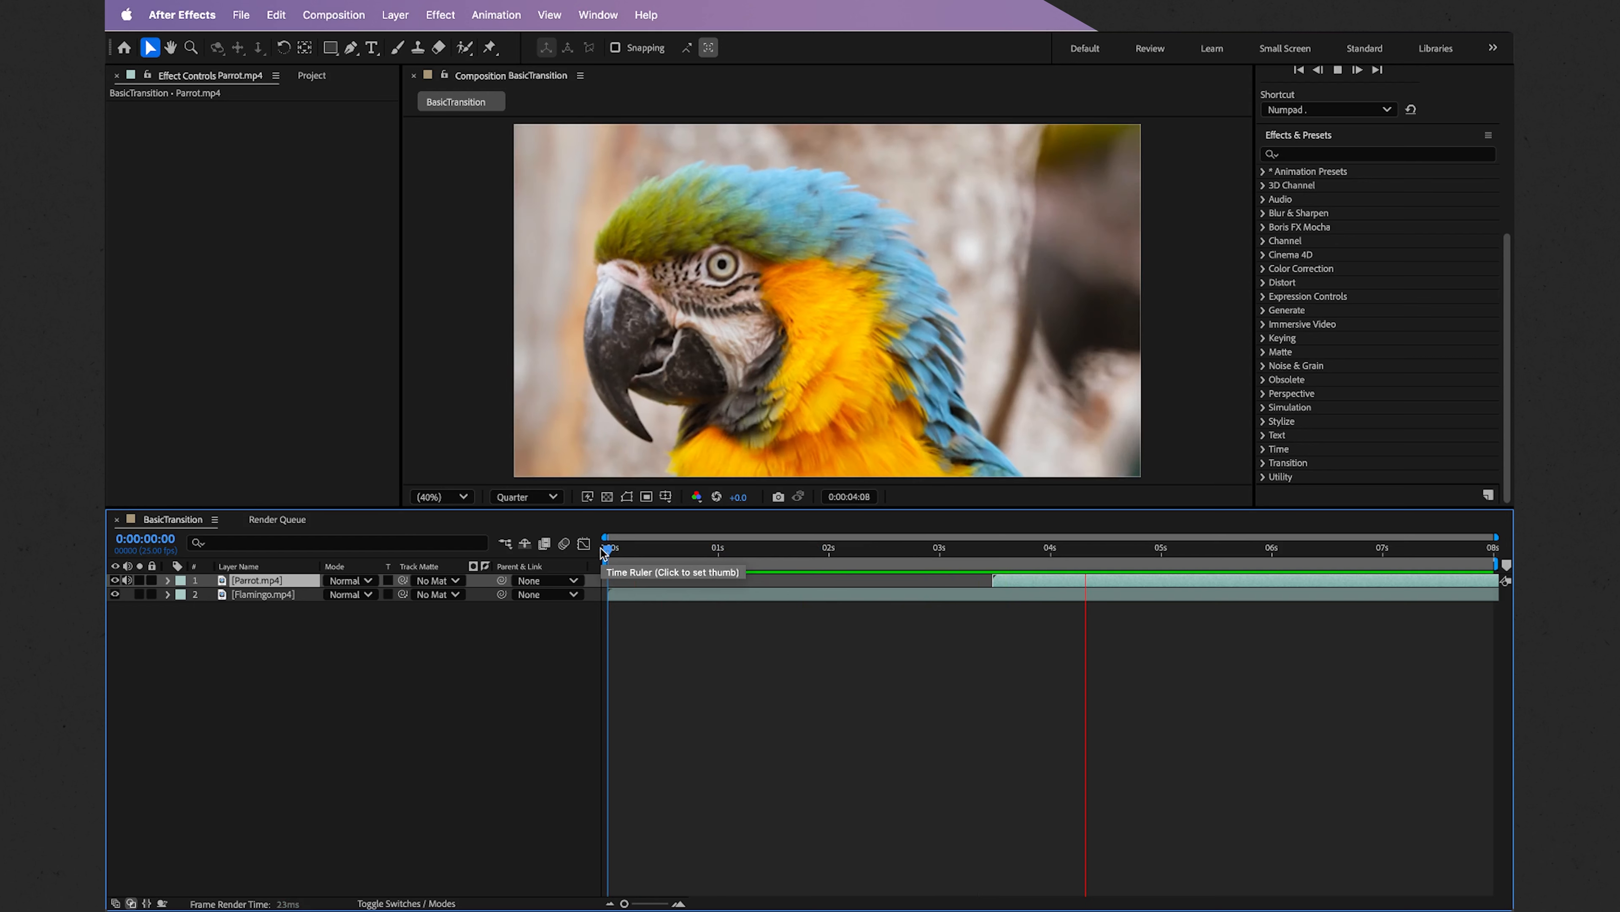
# Move the current time to 0:00:03:17 and apply the Linear Wipe transition effect to the Parrot.mp4 layer.
pyautogui.moveTo(904, 547); pyautogui.dragTo(1017, 562)
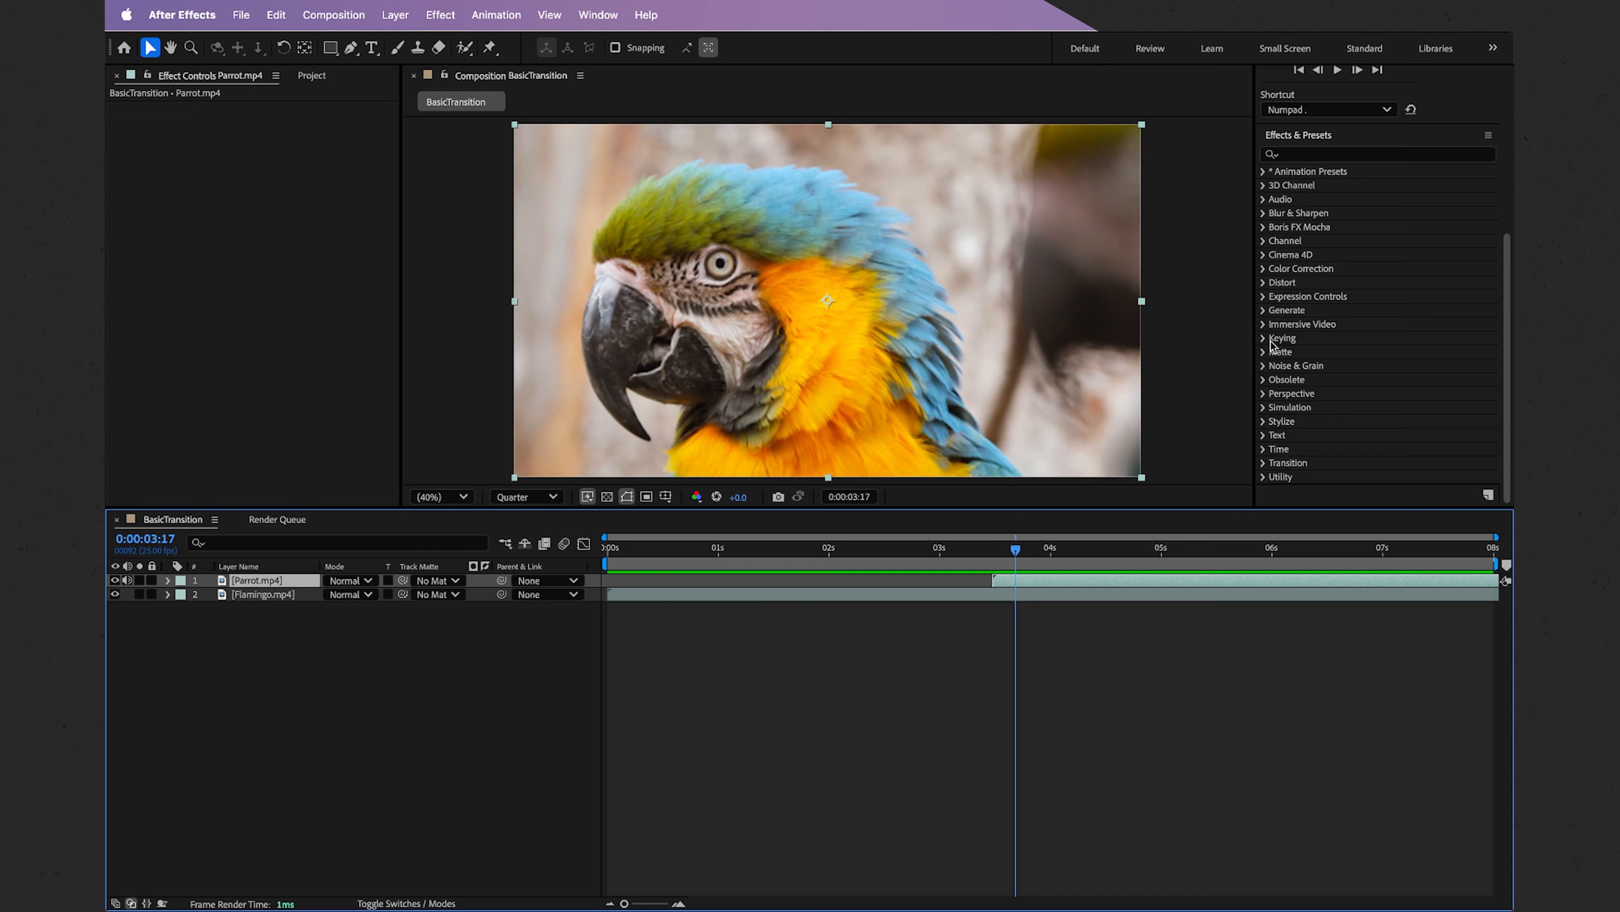
pyautogui.click(1264, 464)
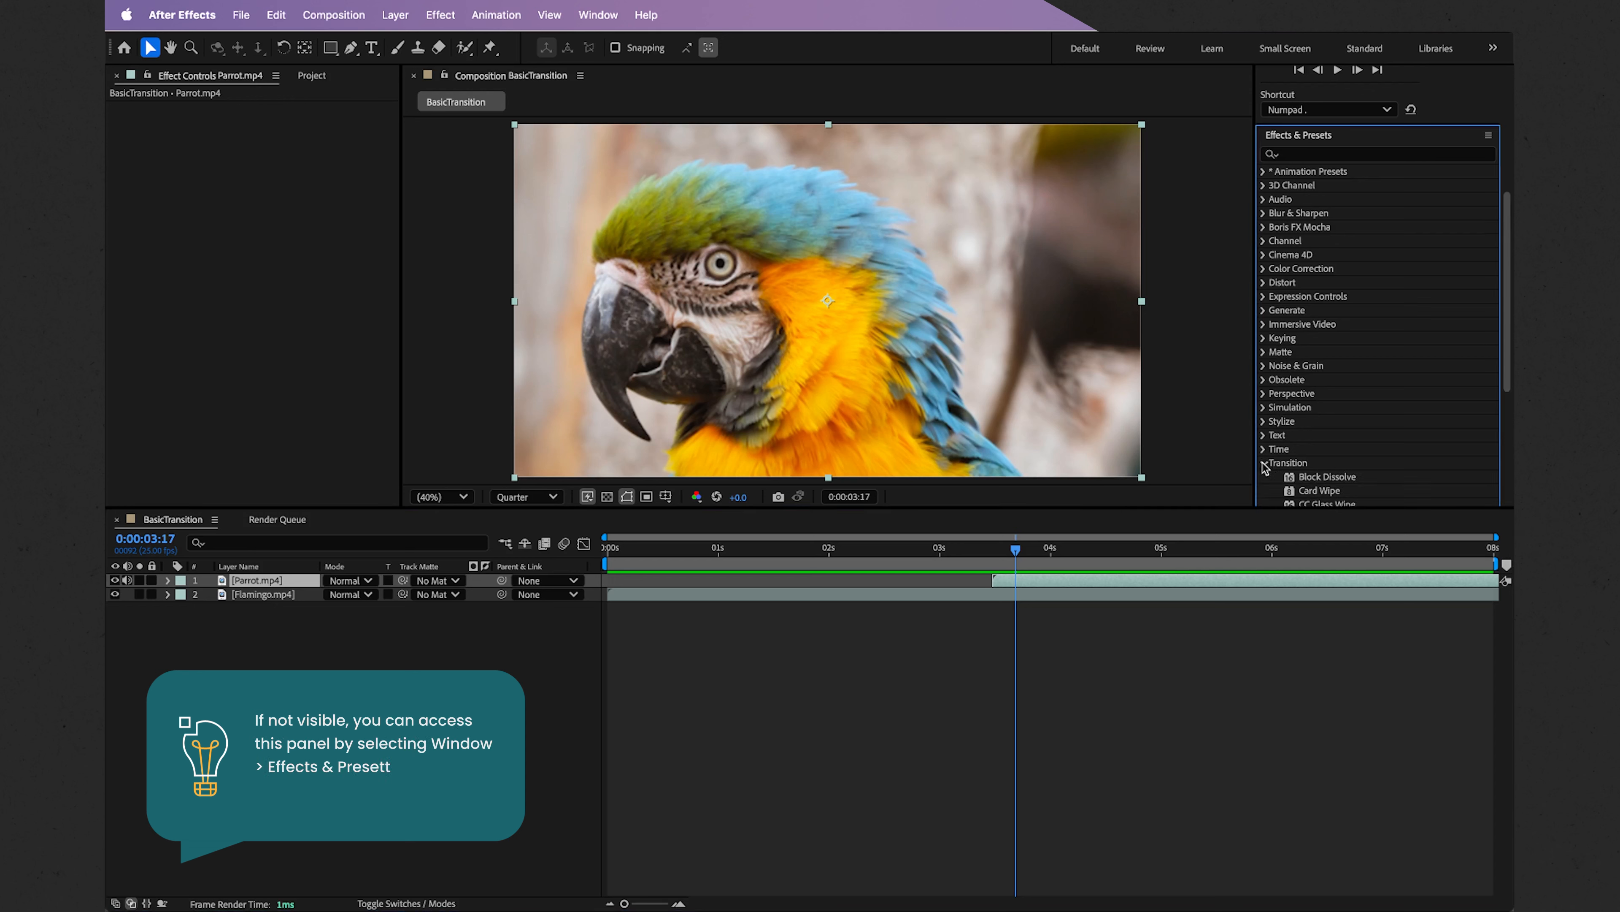
pyautogui.scroll(-5, 1338, 447)
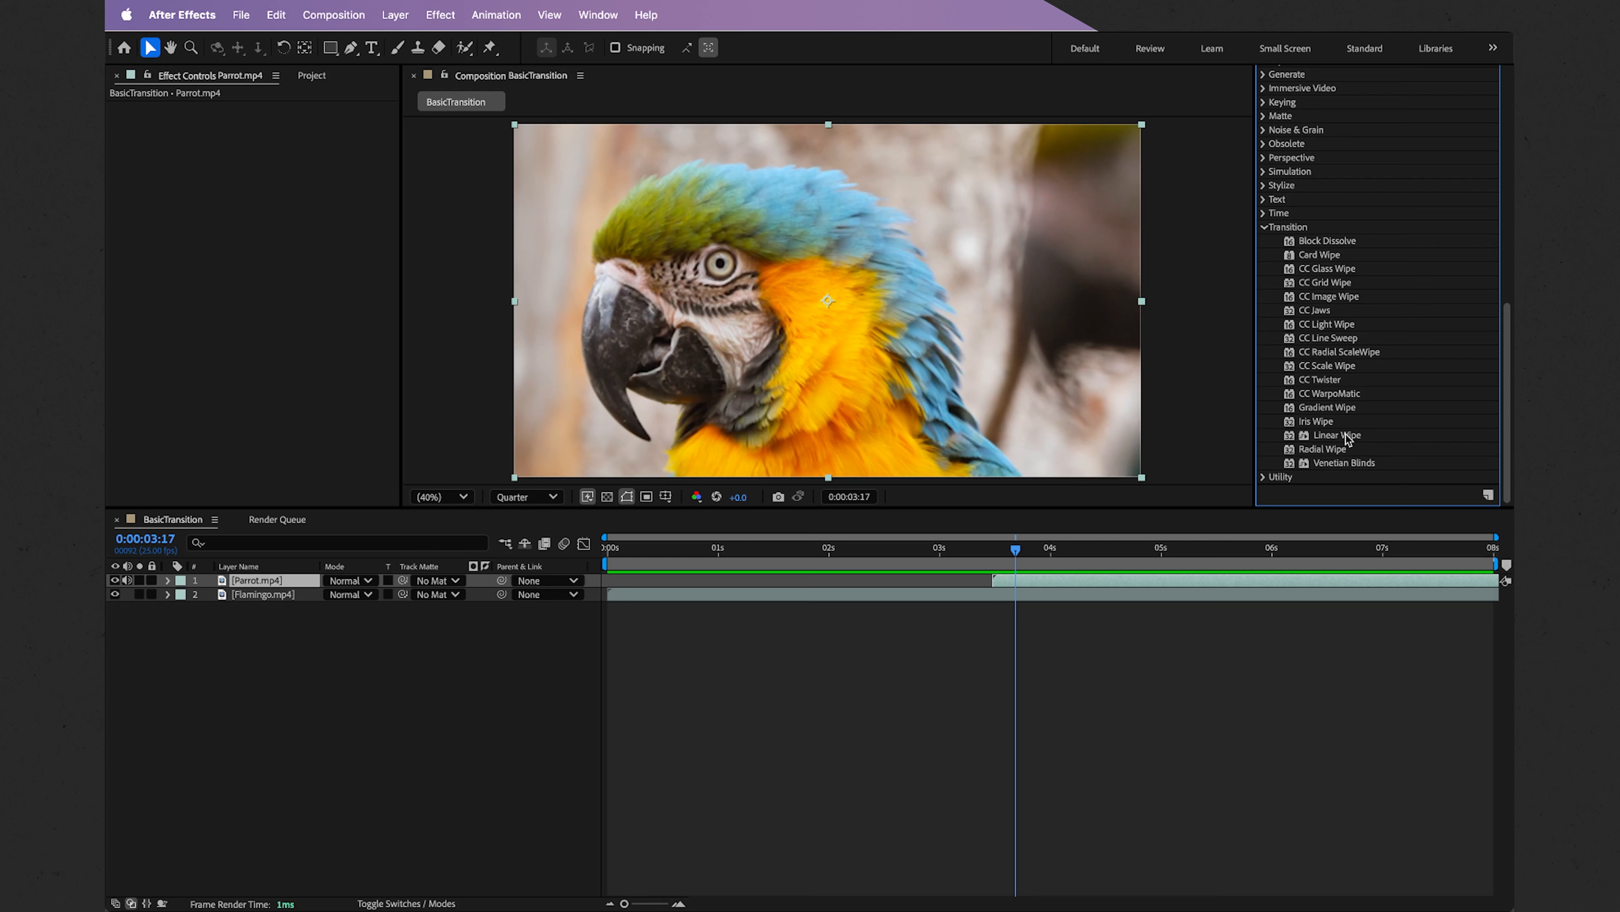
pyautogui.doubleClick(1346, 436)
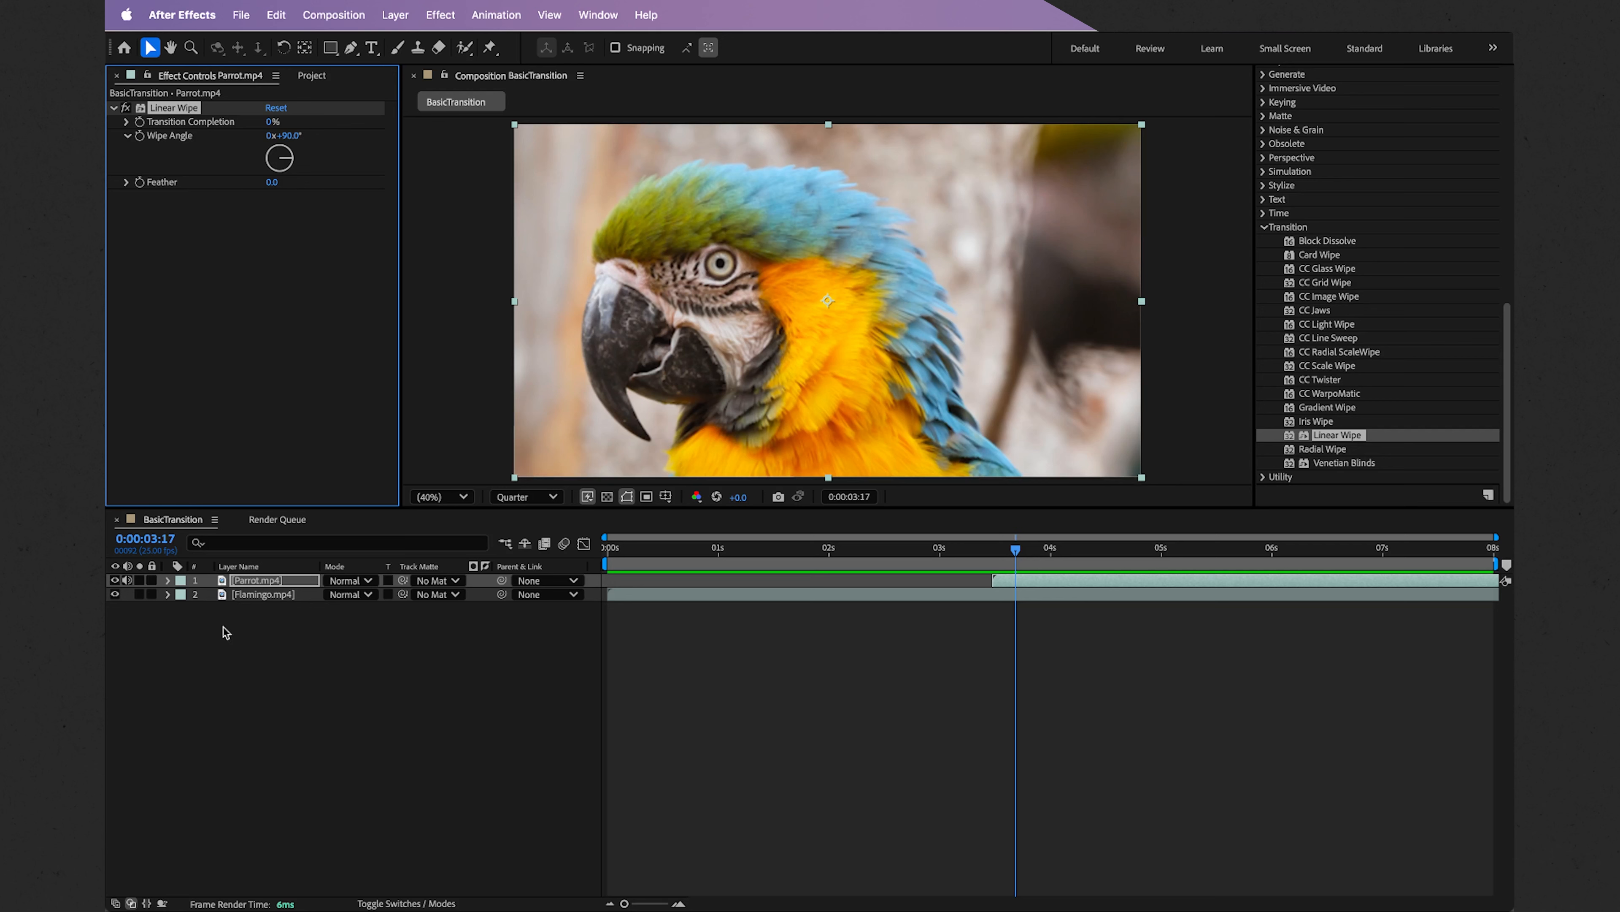
# Reveal the Linear Wipe properties on the Parrot.mp4 layer and set a Transition Completion keyframe at 0:00:03:17.
pyautogui.click(169, 581)
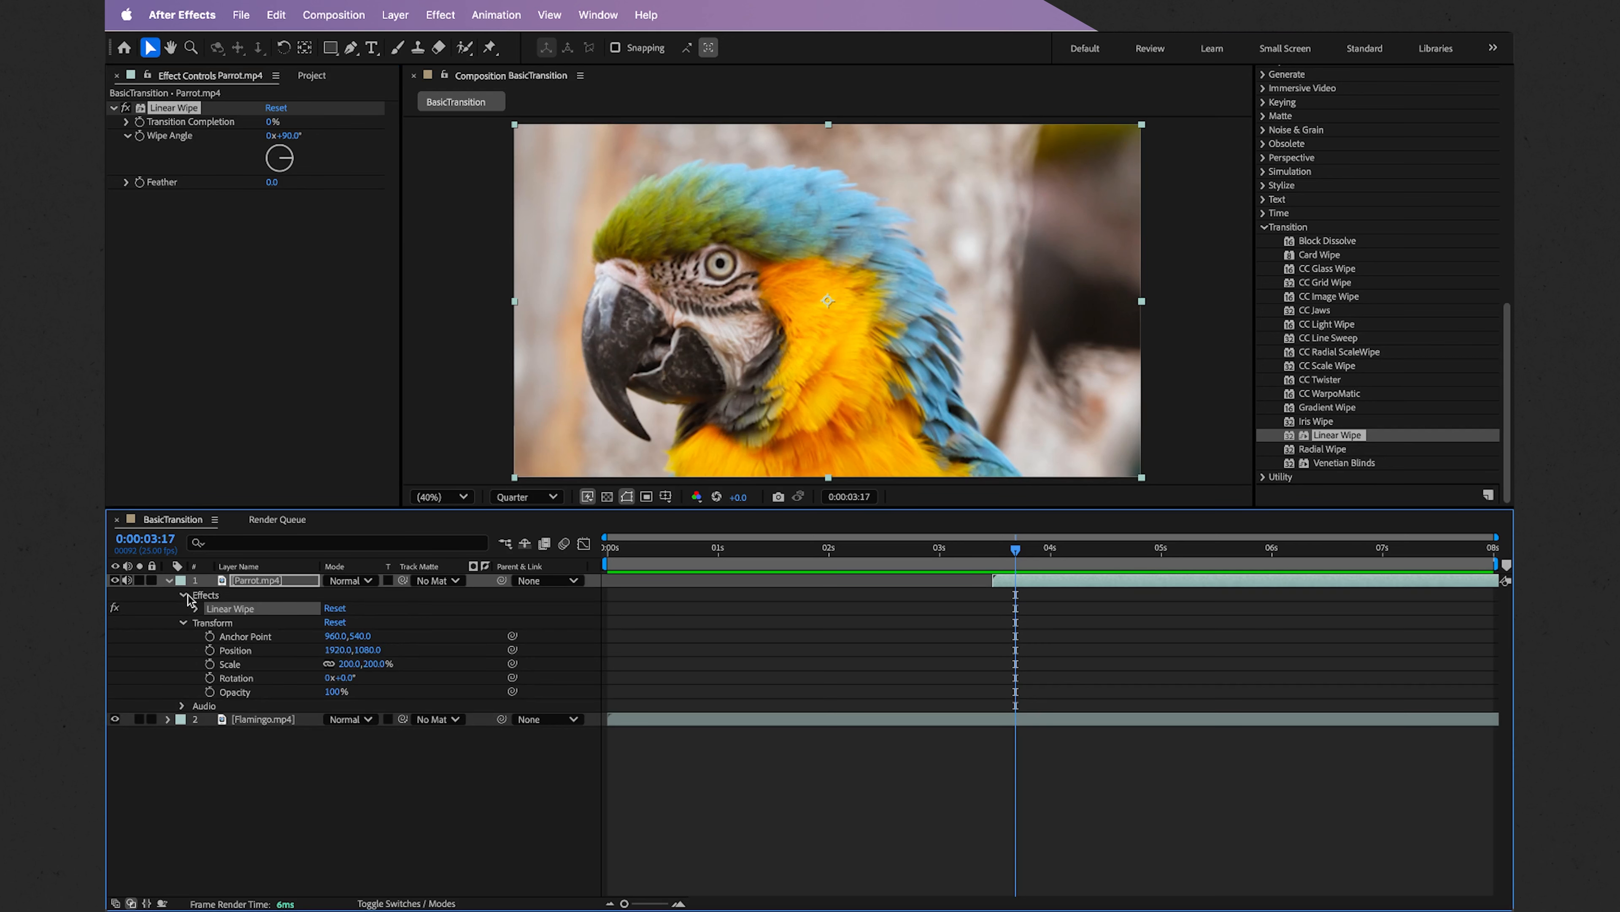
pyautogui.click(196, 610)
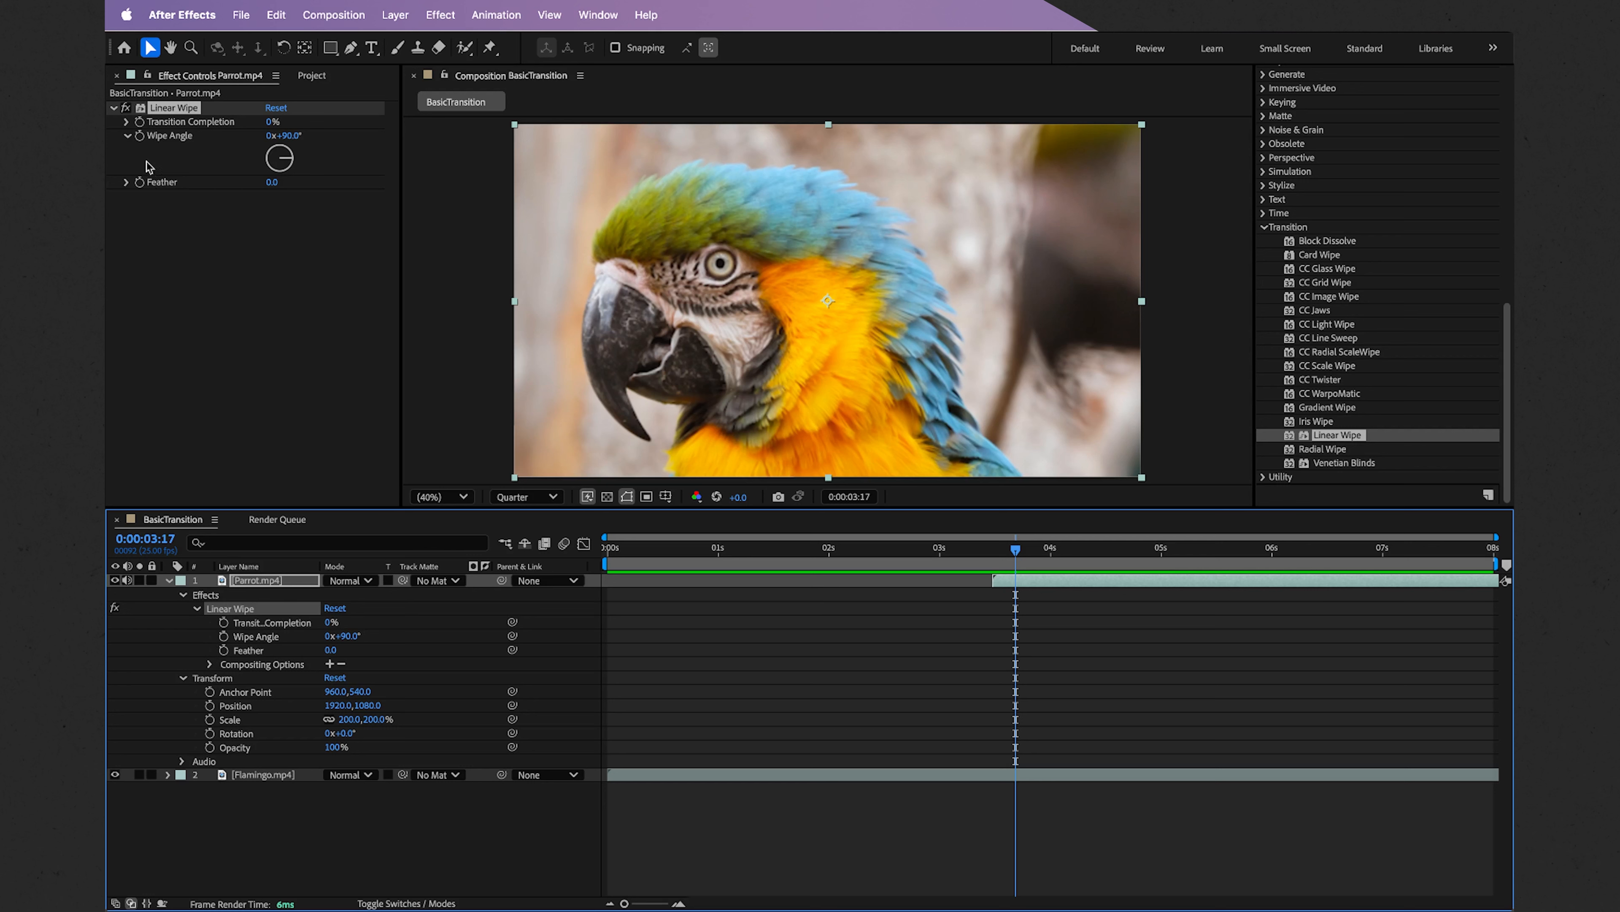
pyautogui.click(140, 122)
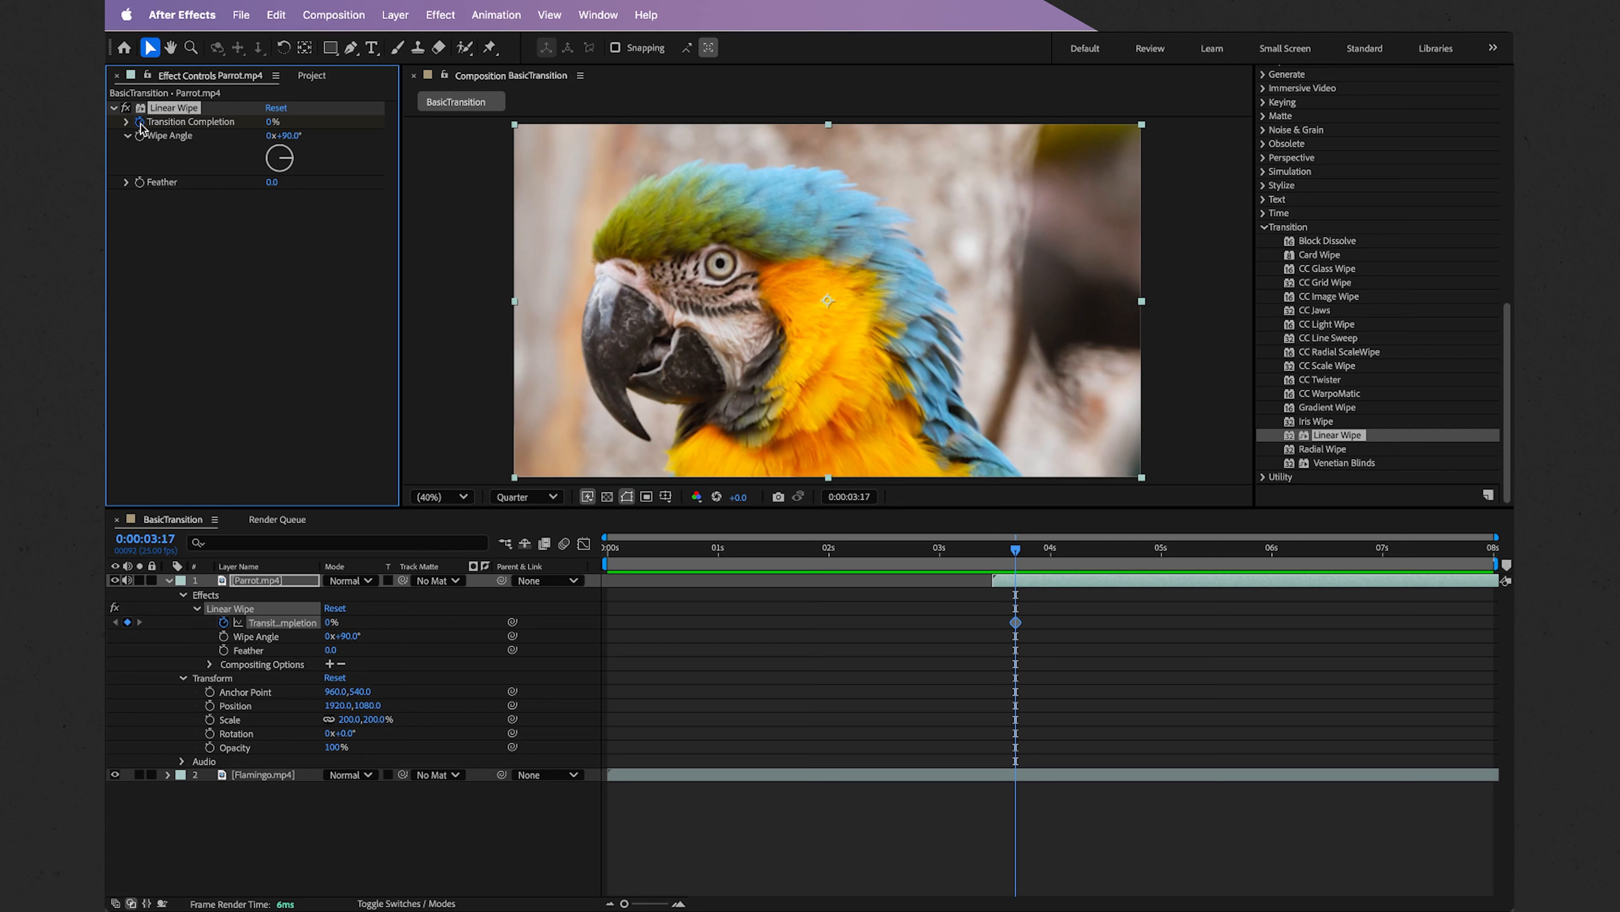
# Add a second Transition Completion keyframe of 100% at 0:00:05:00.
pyautogui.click(1017, 554)
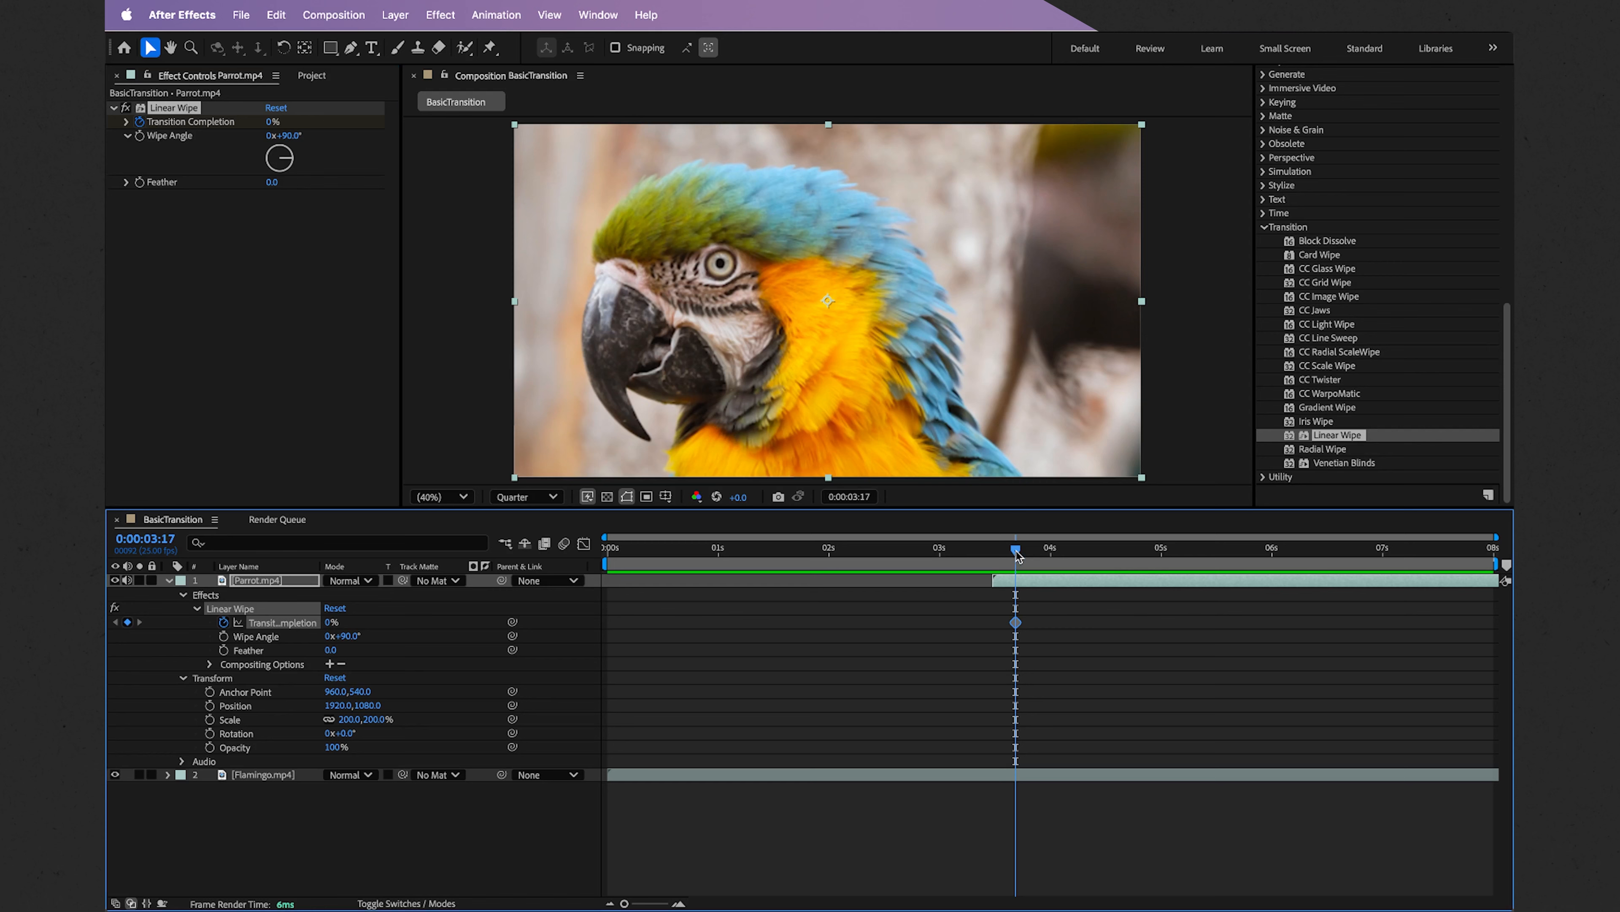
pyautogui.moveTo(1018, 556); pyautogui.dragTo(1162, 570)
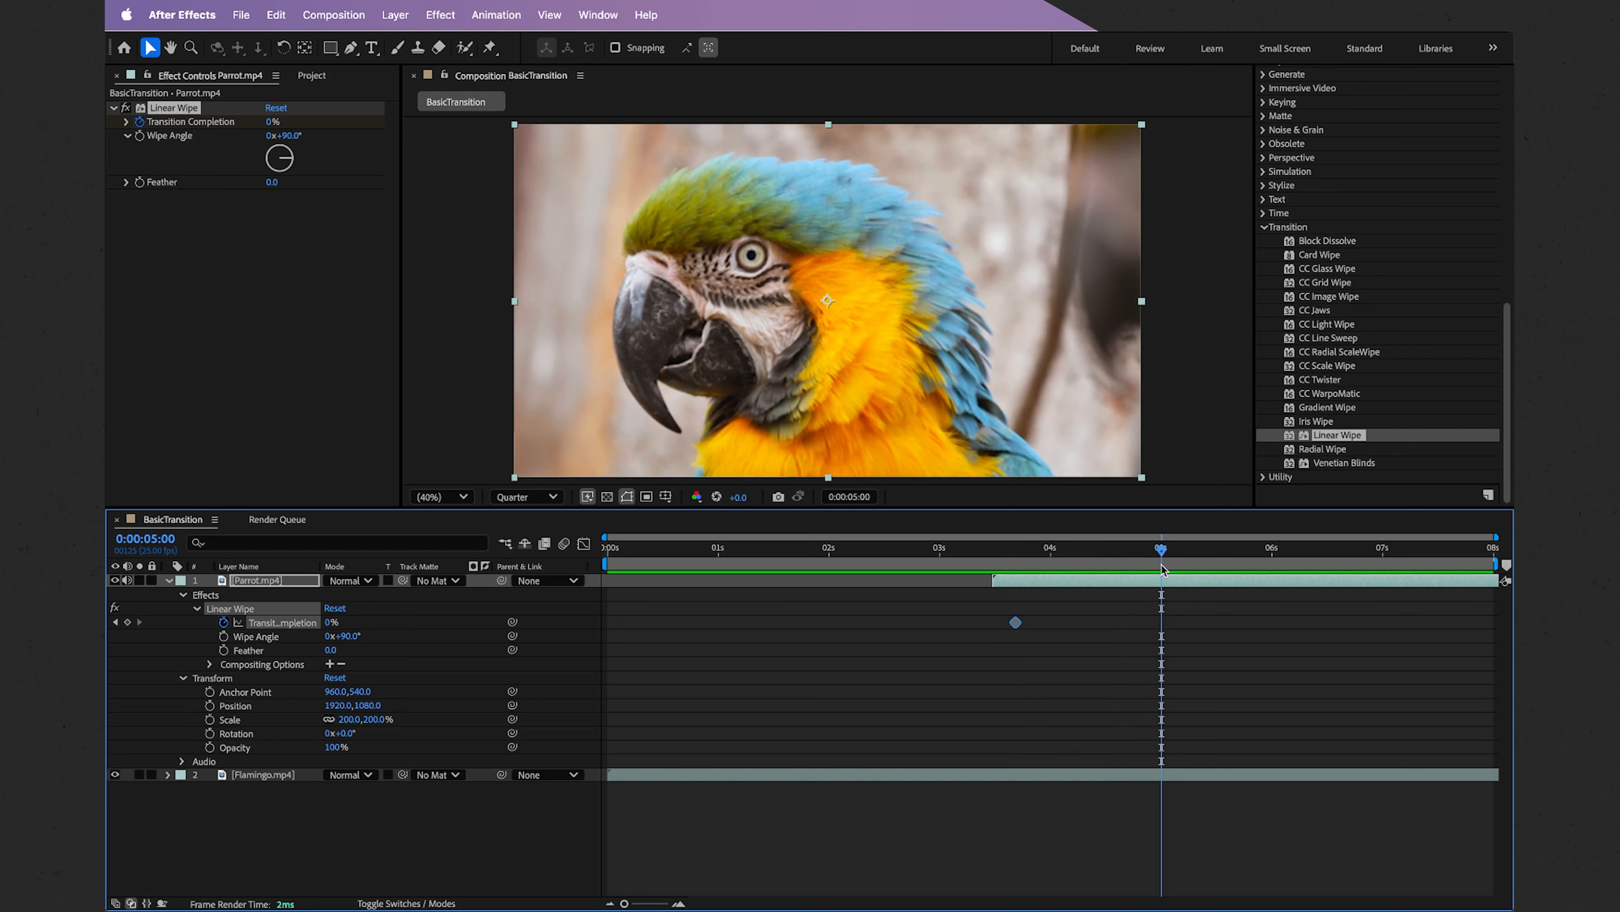
pyautogui.click(273, 121)
pyautogui.press('BackSpace')
pyautogui.write('100')
pyautogui.press('Return')
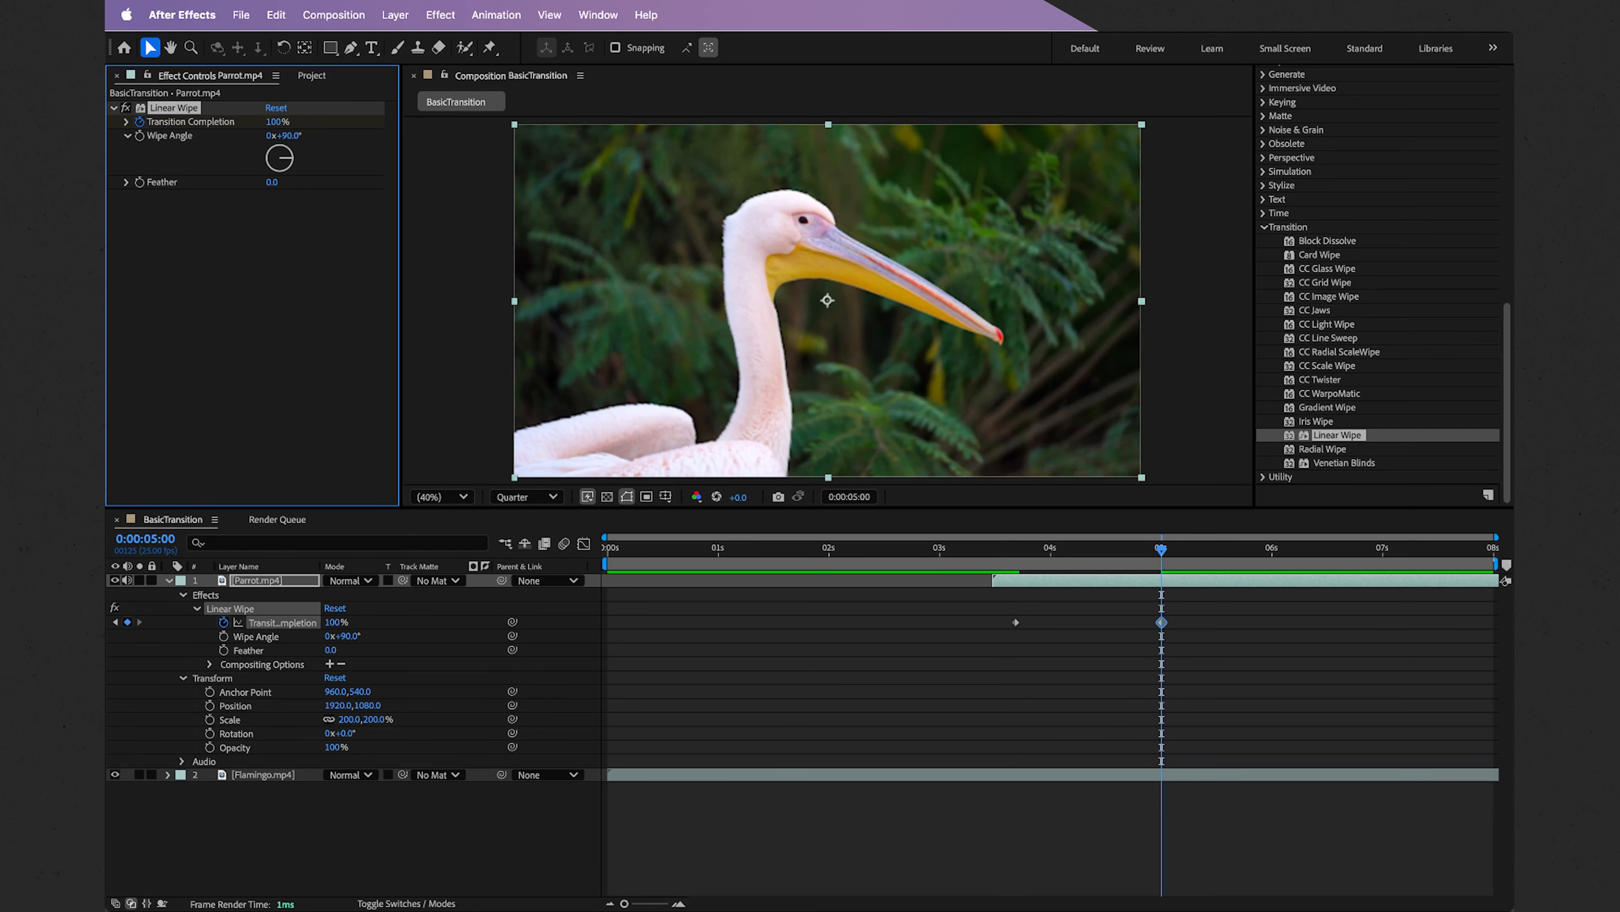
# Preview the Linear Wipe animation starting from 0:00:02:20.
pyautogui.moveTo(947, 552); pyautogui.dragTo(919, 557)
pyautogui.press('space')
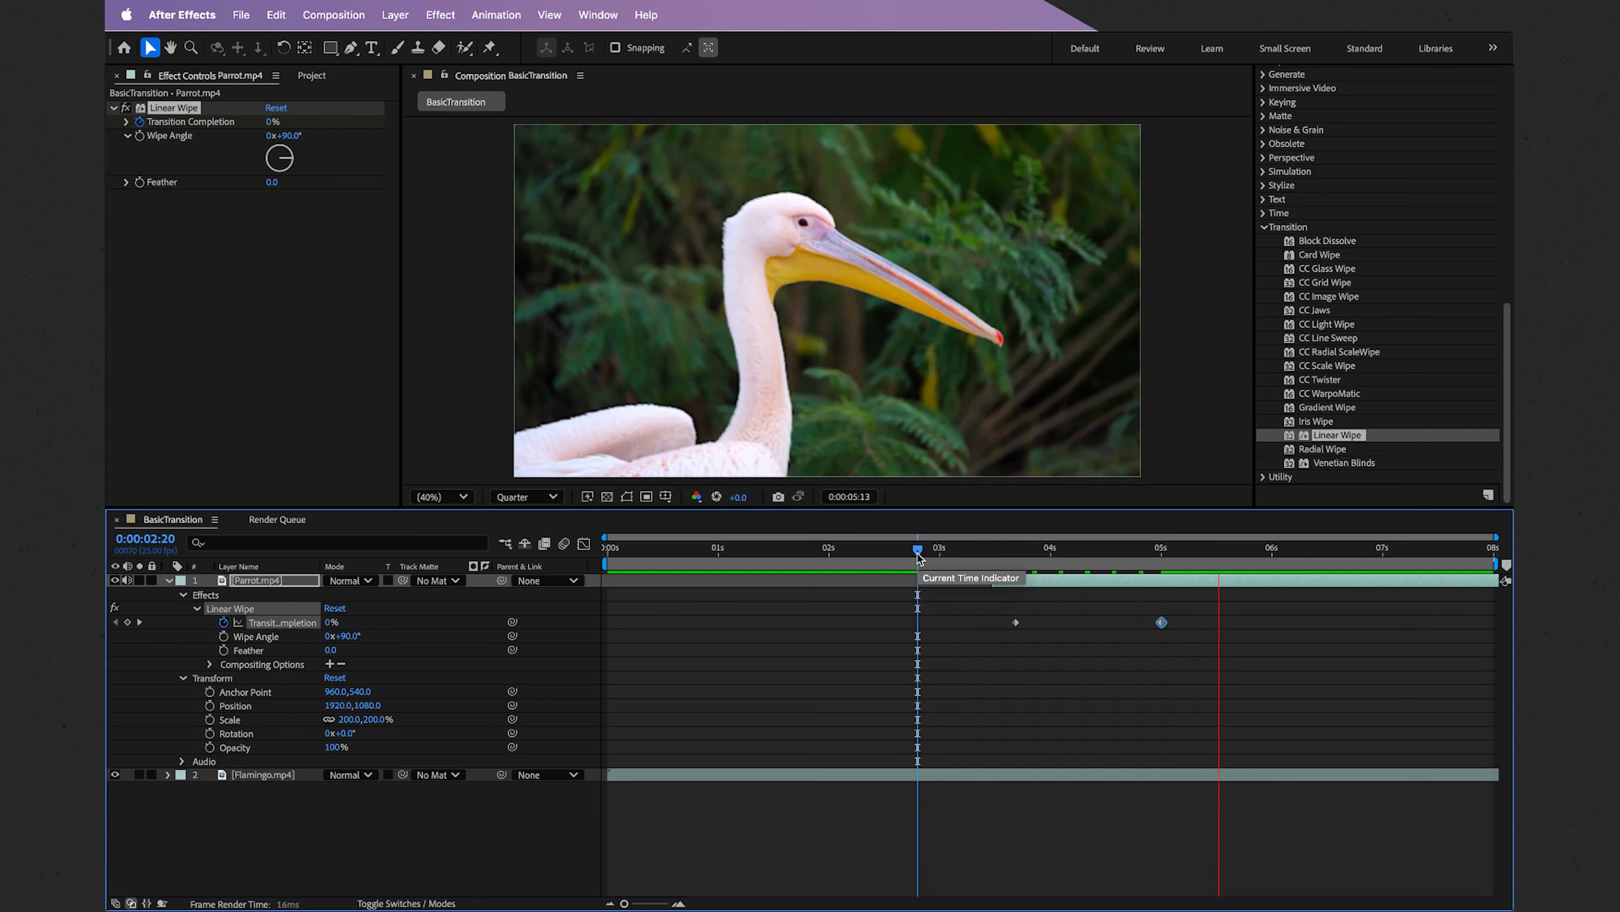
pyautogui.press('space')
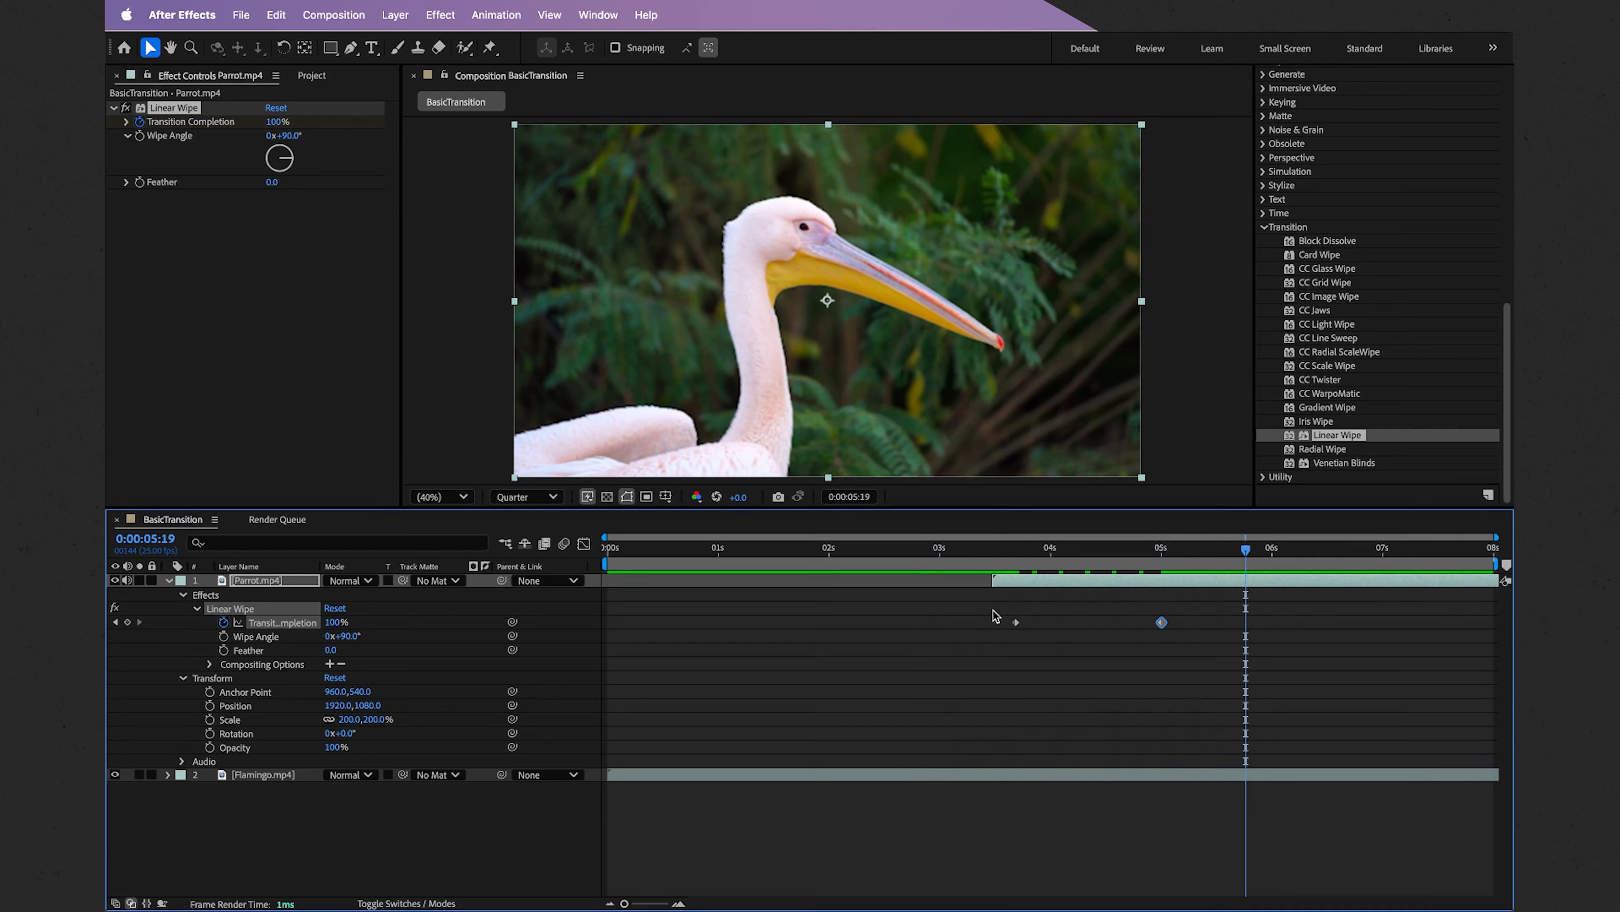
# Time-reverse both Transition Completion keyframes of the Parrot.mp4 layer's Linear Wipe.
pyautogui.moveTo(993, 610); pyautogui.dragTo(1173, 646)
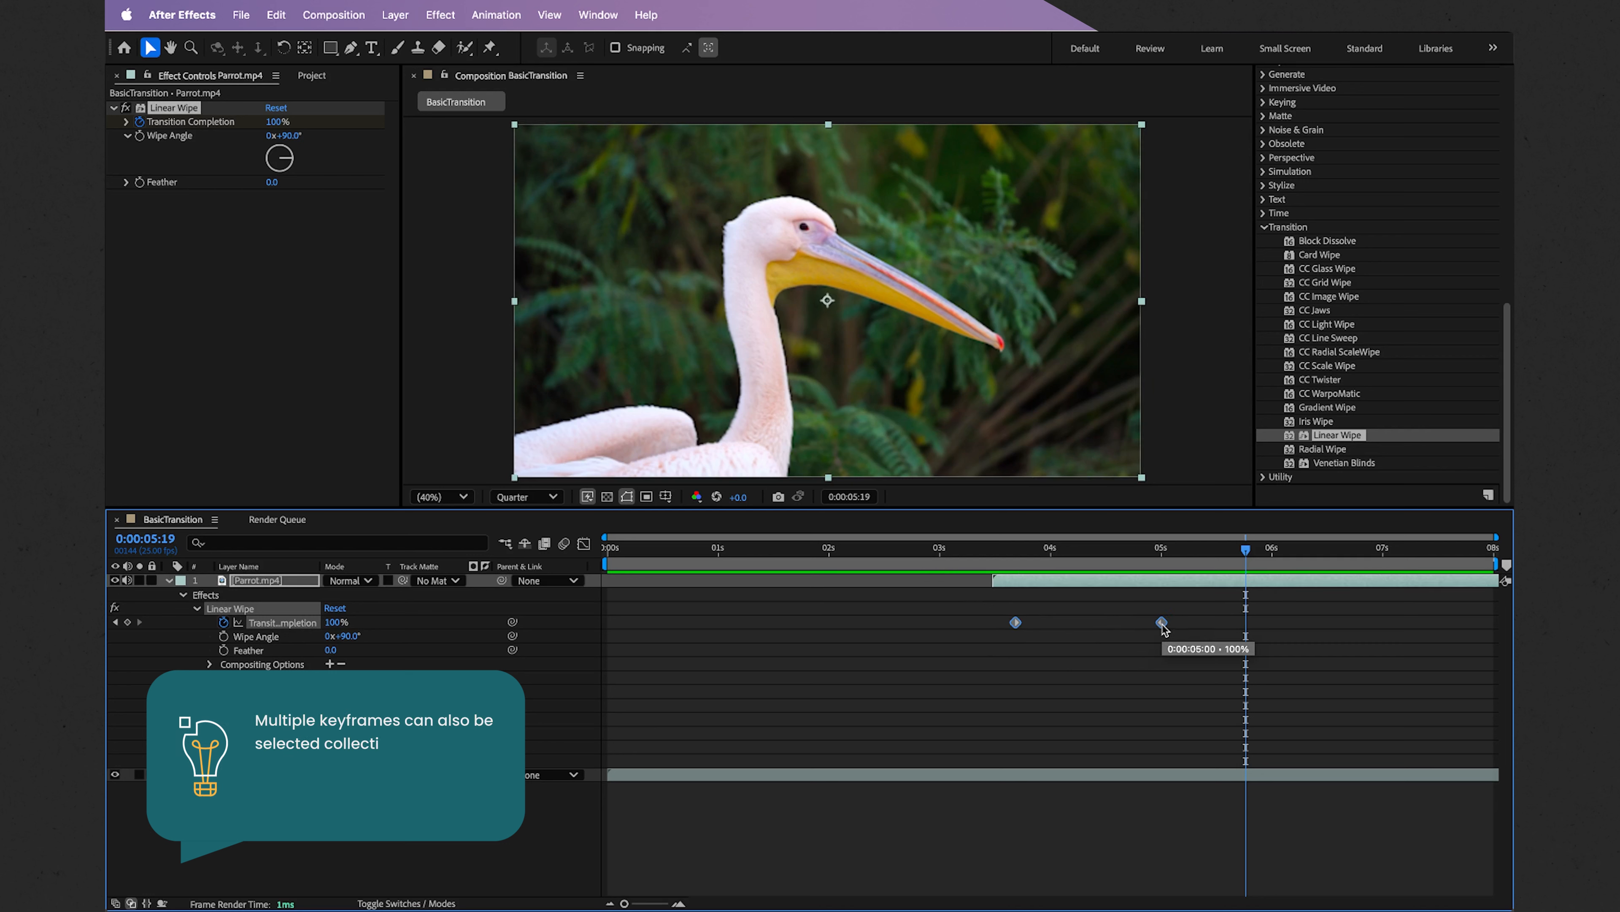
pyautogui.rightClick(1163, 624)
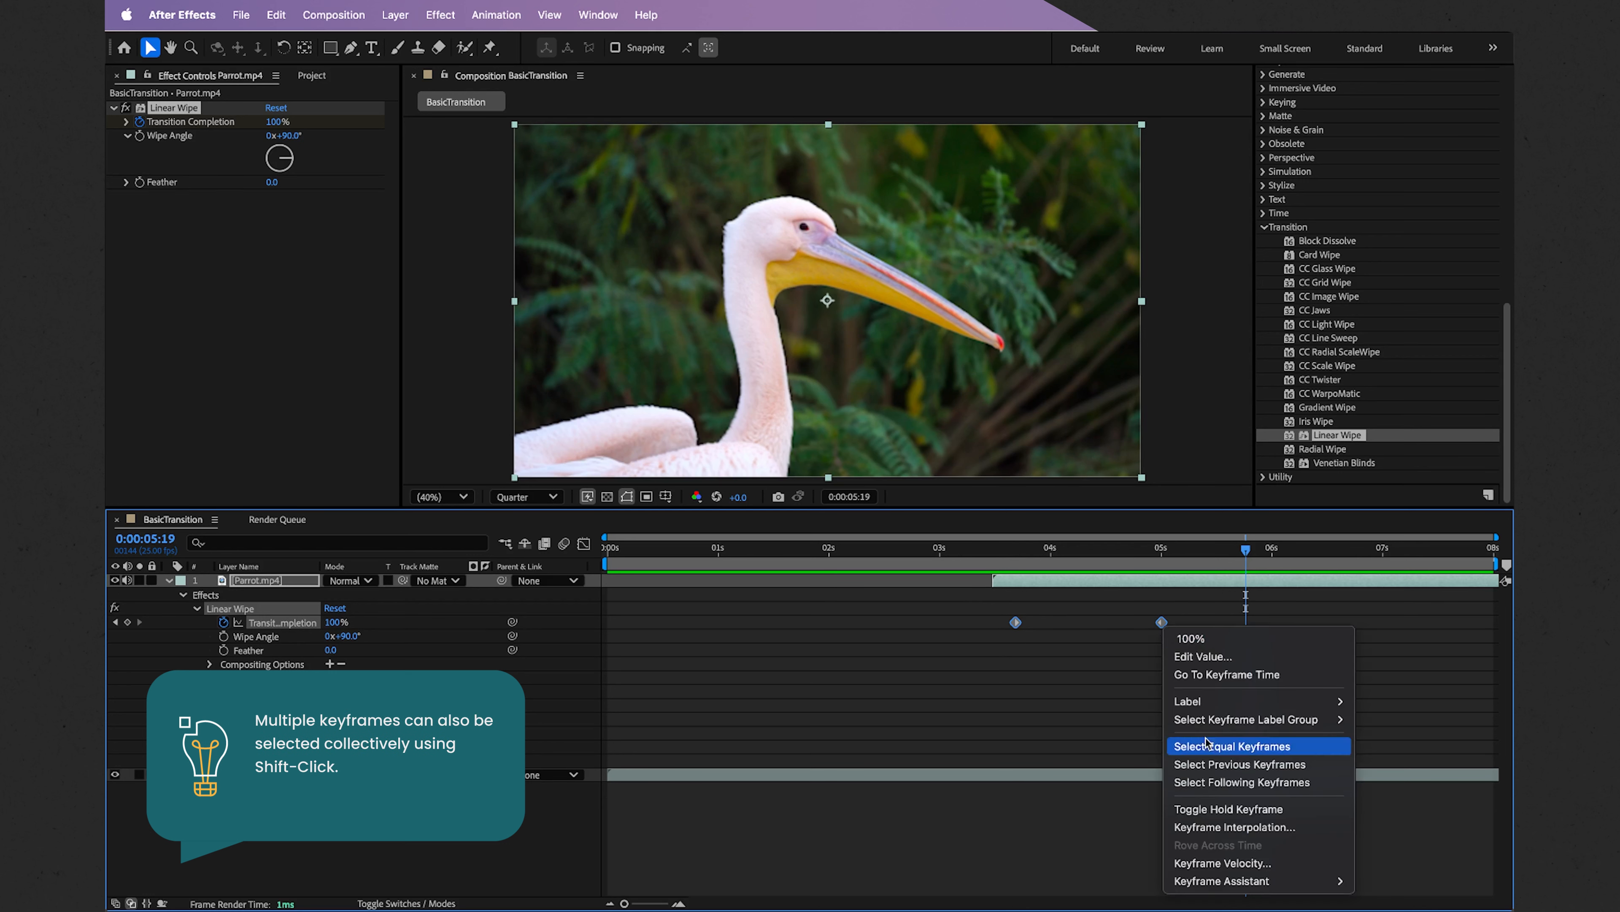
pyautogui.moveTo(1194, 879)
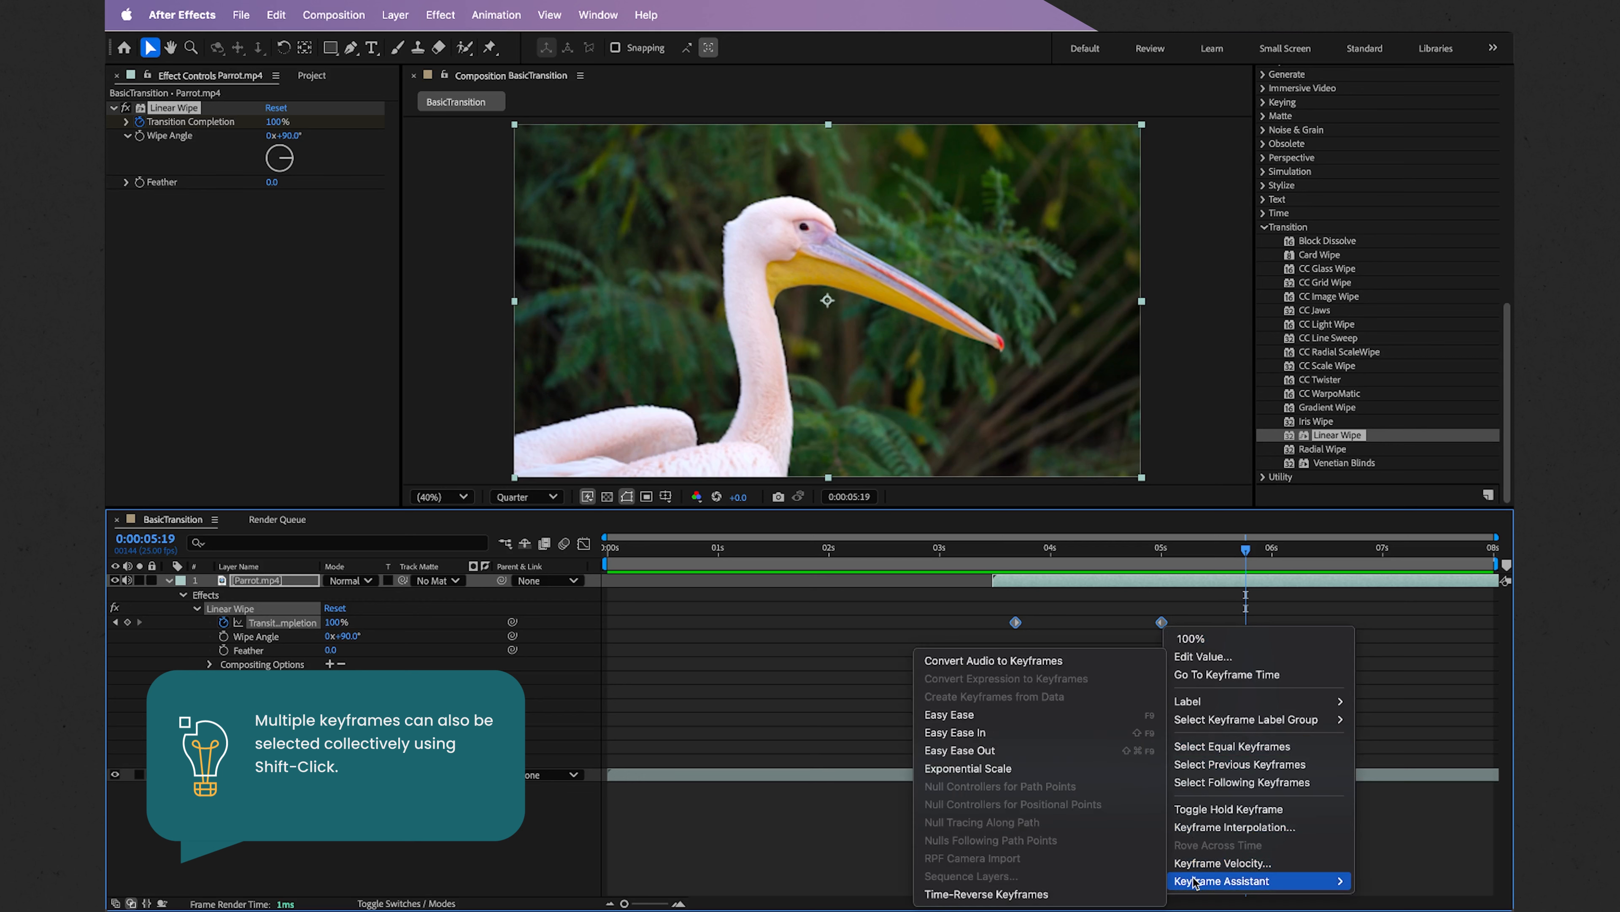
pyautogui.click(1125, 895)
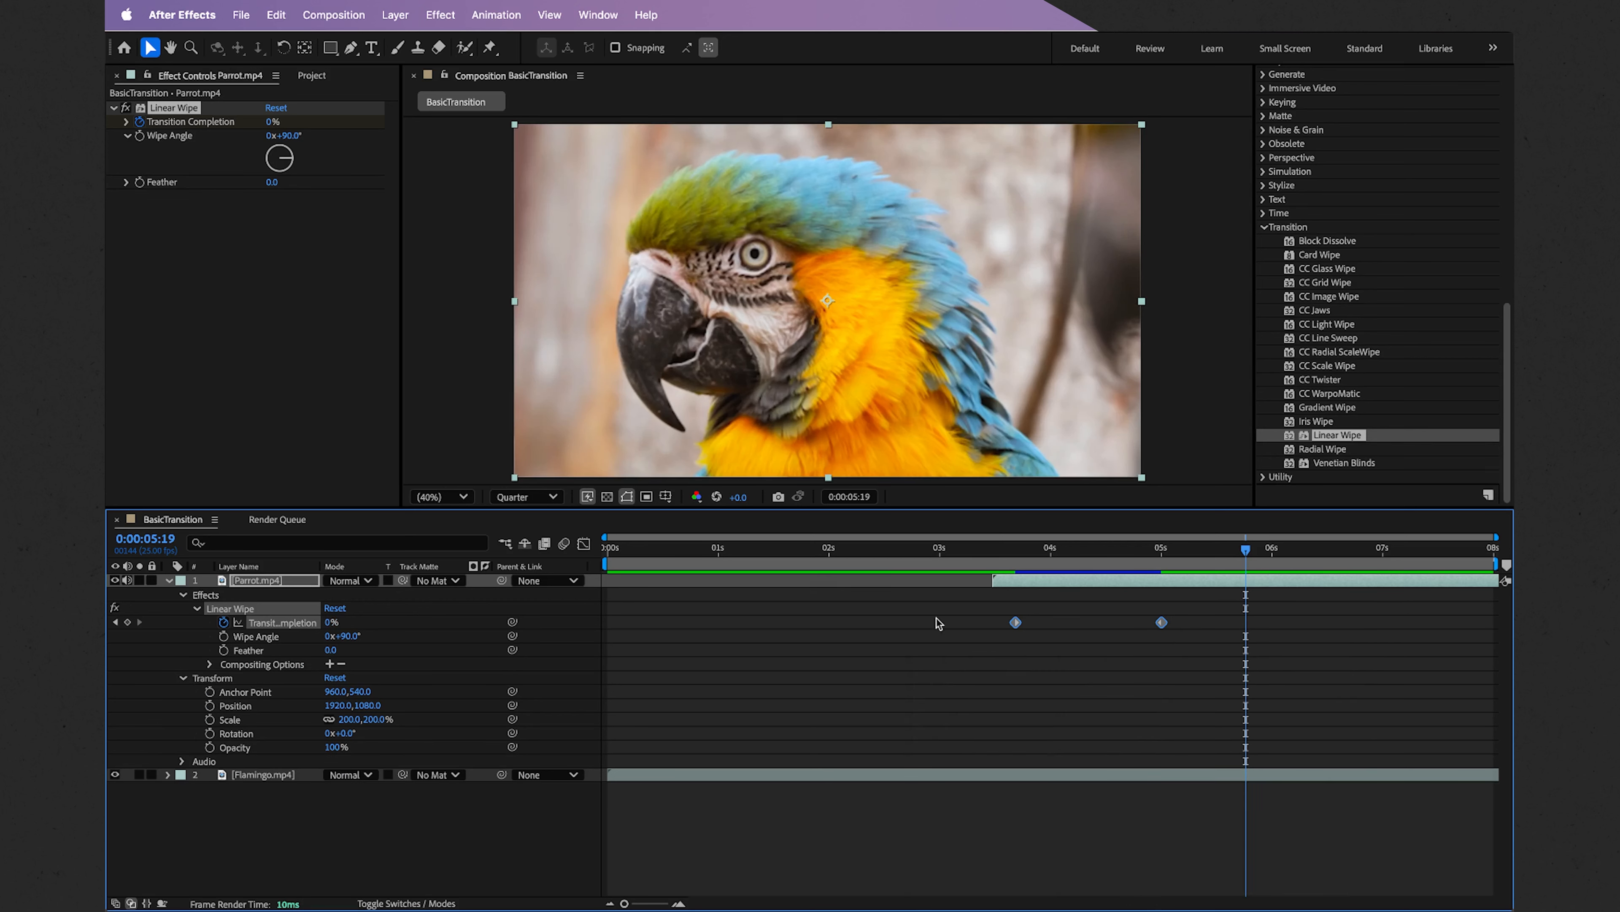
# Preview the reversed wipe starting from 0:00:02:06.
pyautogui.click(855, 549)
pyautogui.press('space')
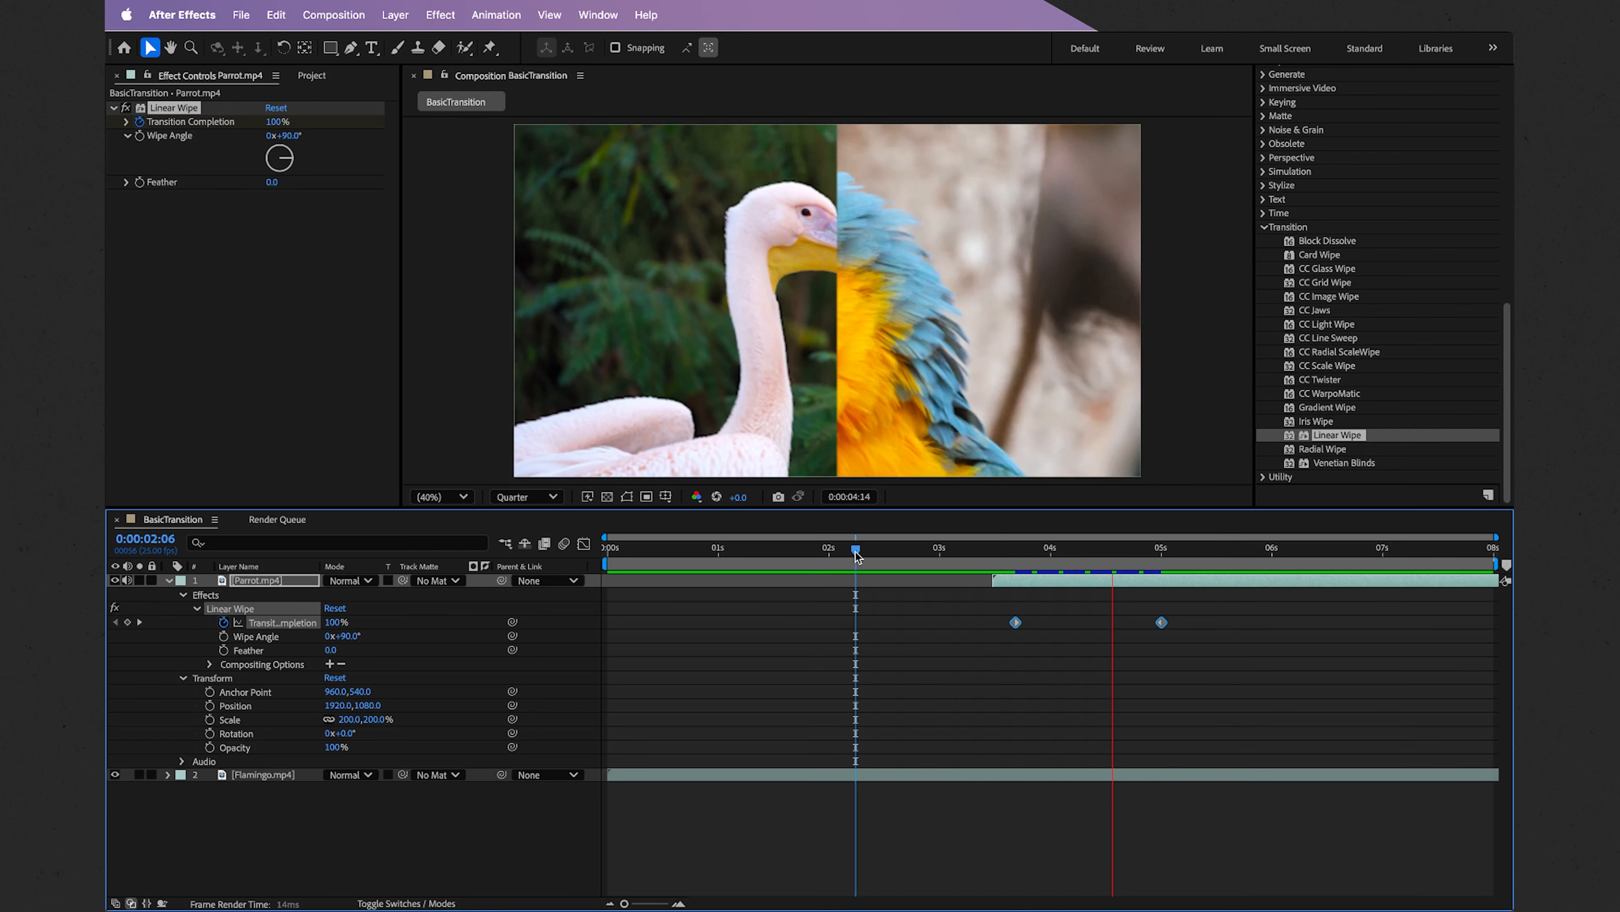
pyautogui.press('space')
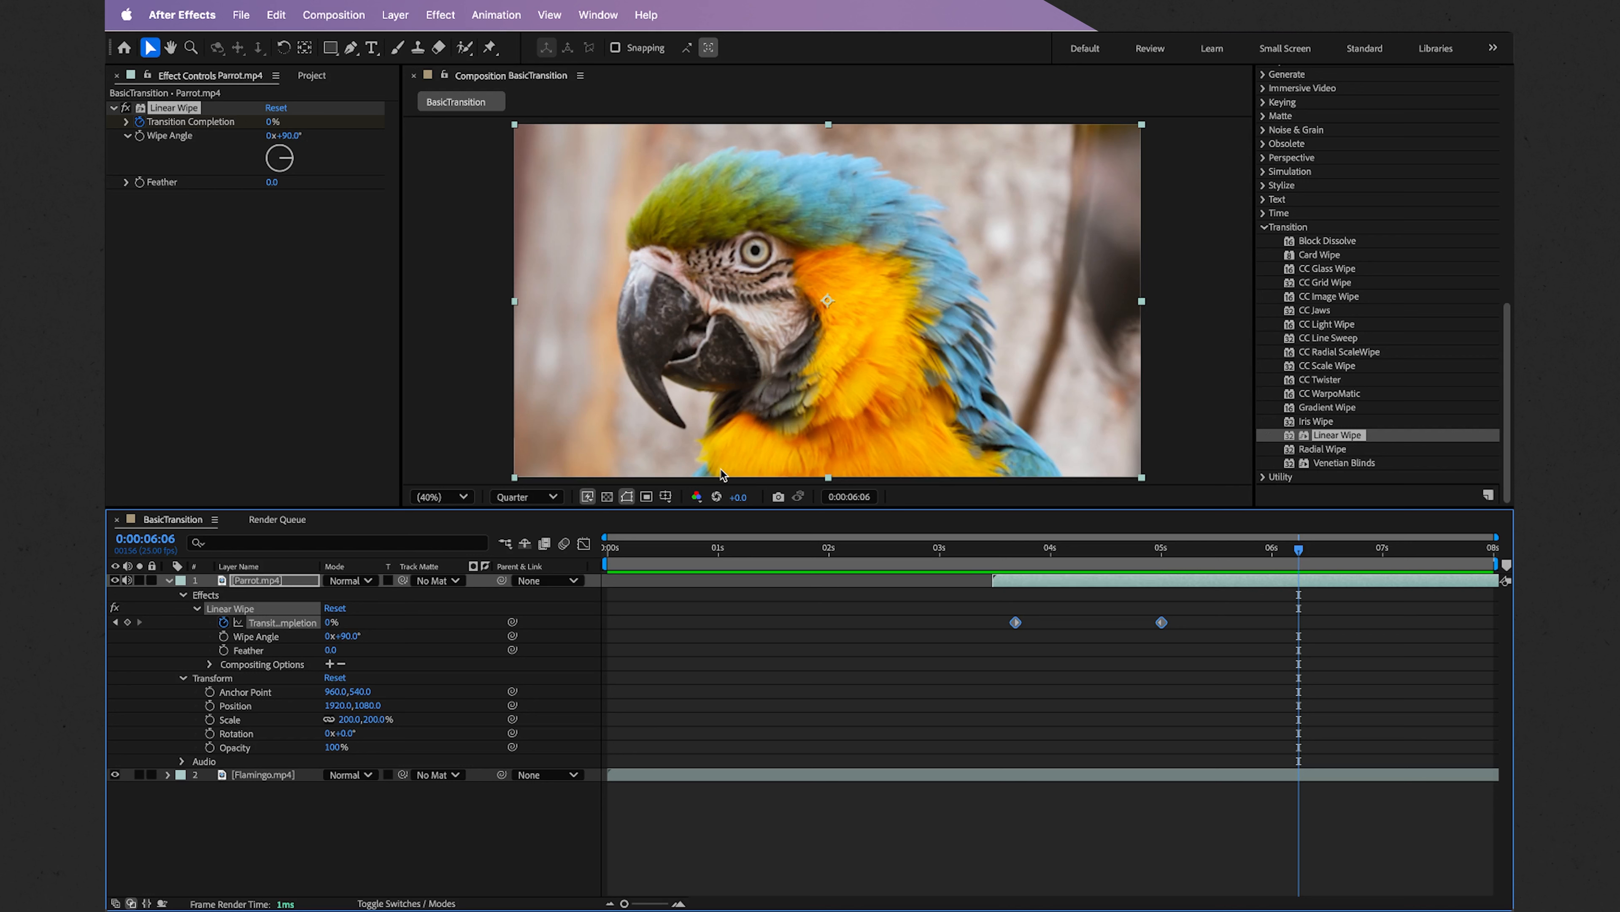
# With the wipe in view at 0:00:04:09, set the Linear Wipe's Feather to 167 and its Wipe Angle to -90°.
pyautogui.moveTo(1177, 549); pyautogui.dragTo(1091, 556)
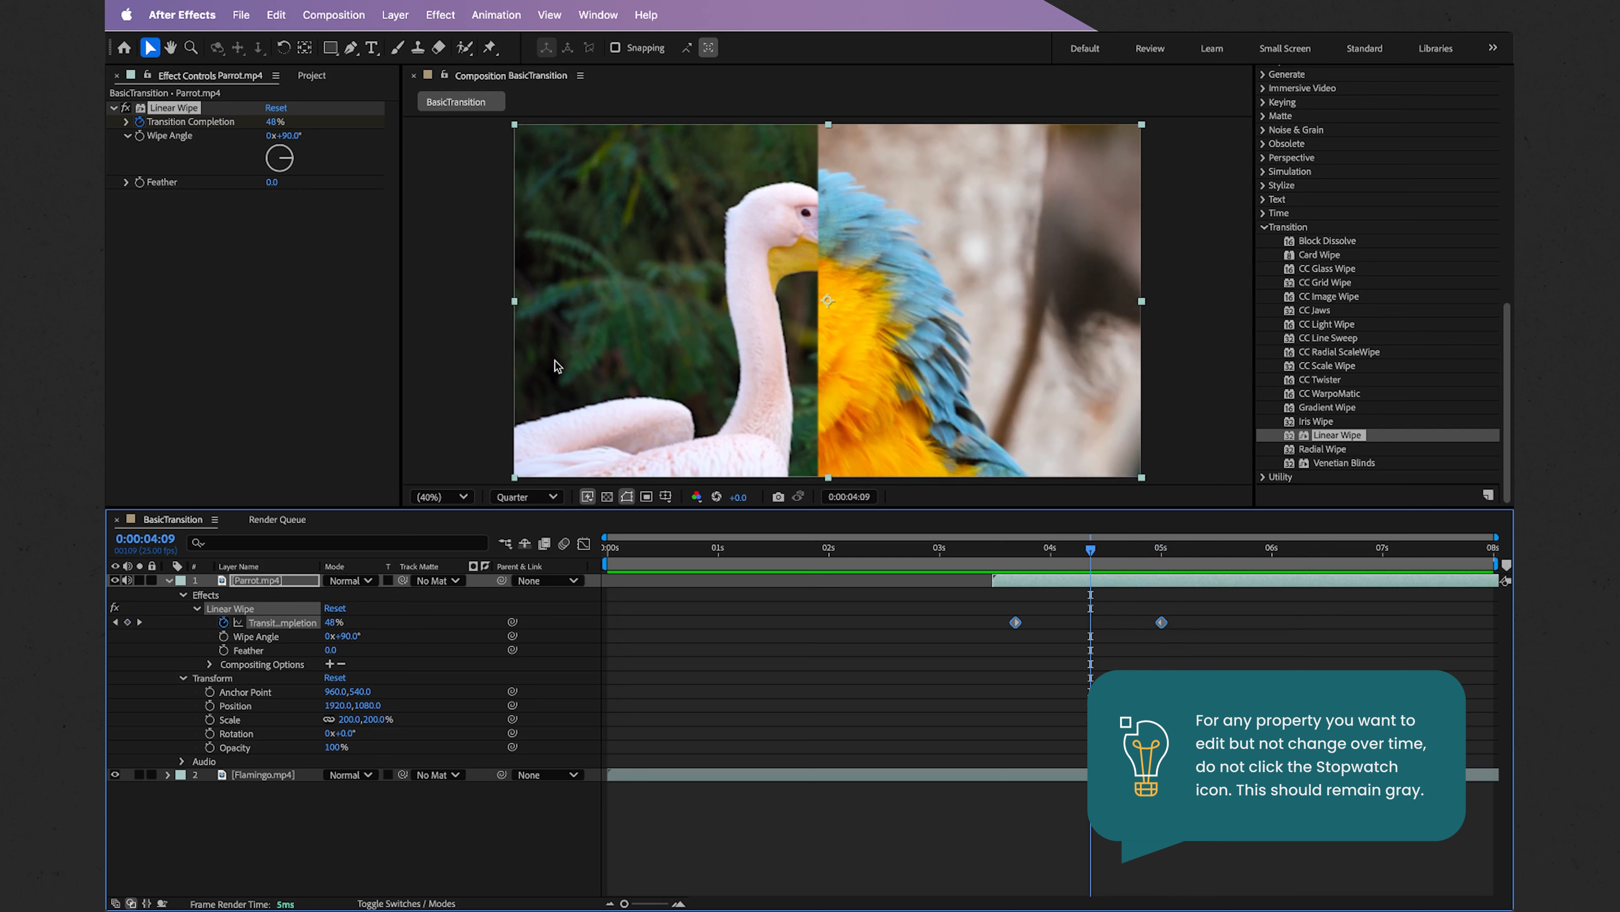
pyautogui.moveTo(270, 185); pyautogui.dragTo(409, 185)
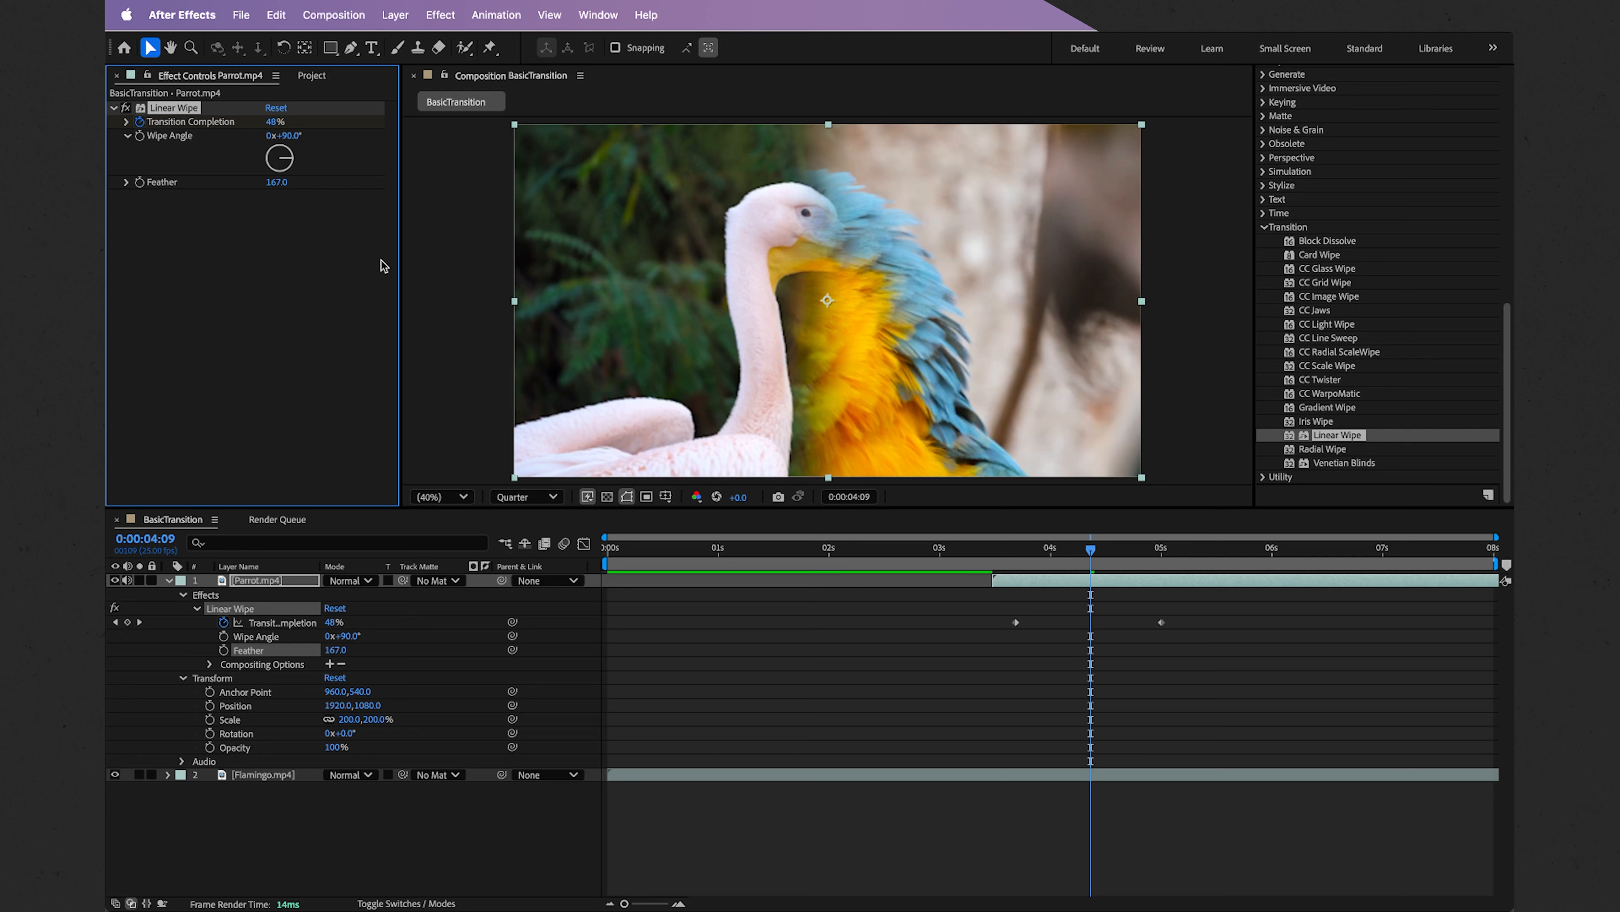
pyautogui.click(290, 136)
pyautogui.write('-90')
pyautogui.press('Return')
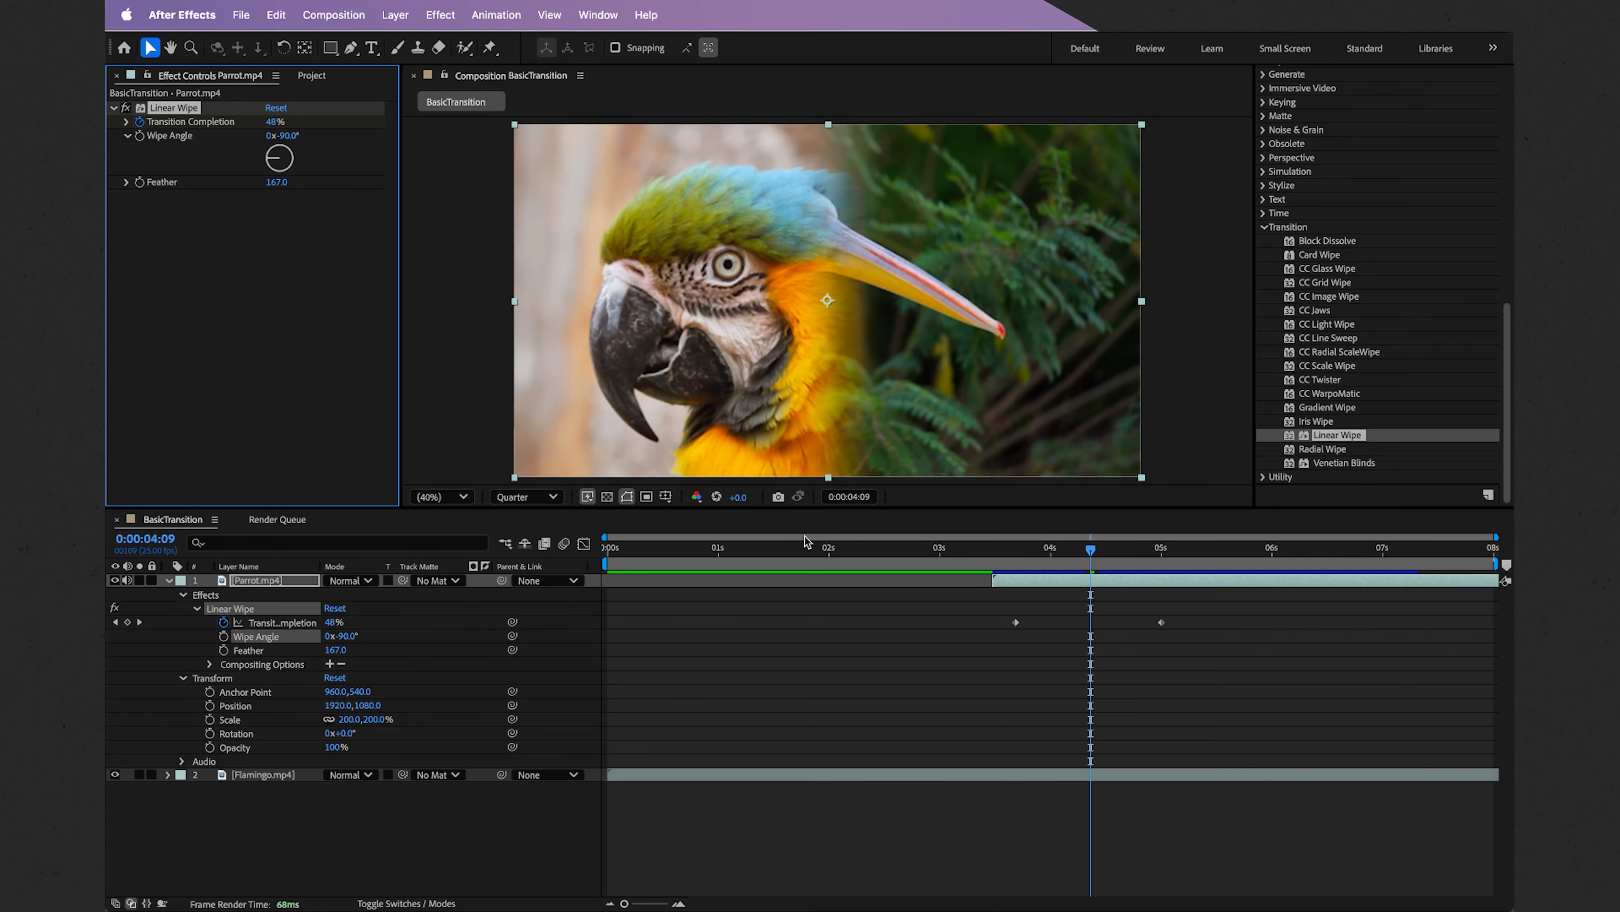
# Preview the feathered wipe transition from the start of the composition.
pyautogui.moveTo(823, 553); pyautogui.dragTo(600, 557)
pyautogui.press('space')
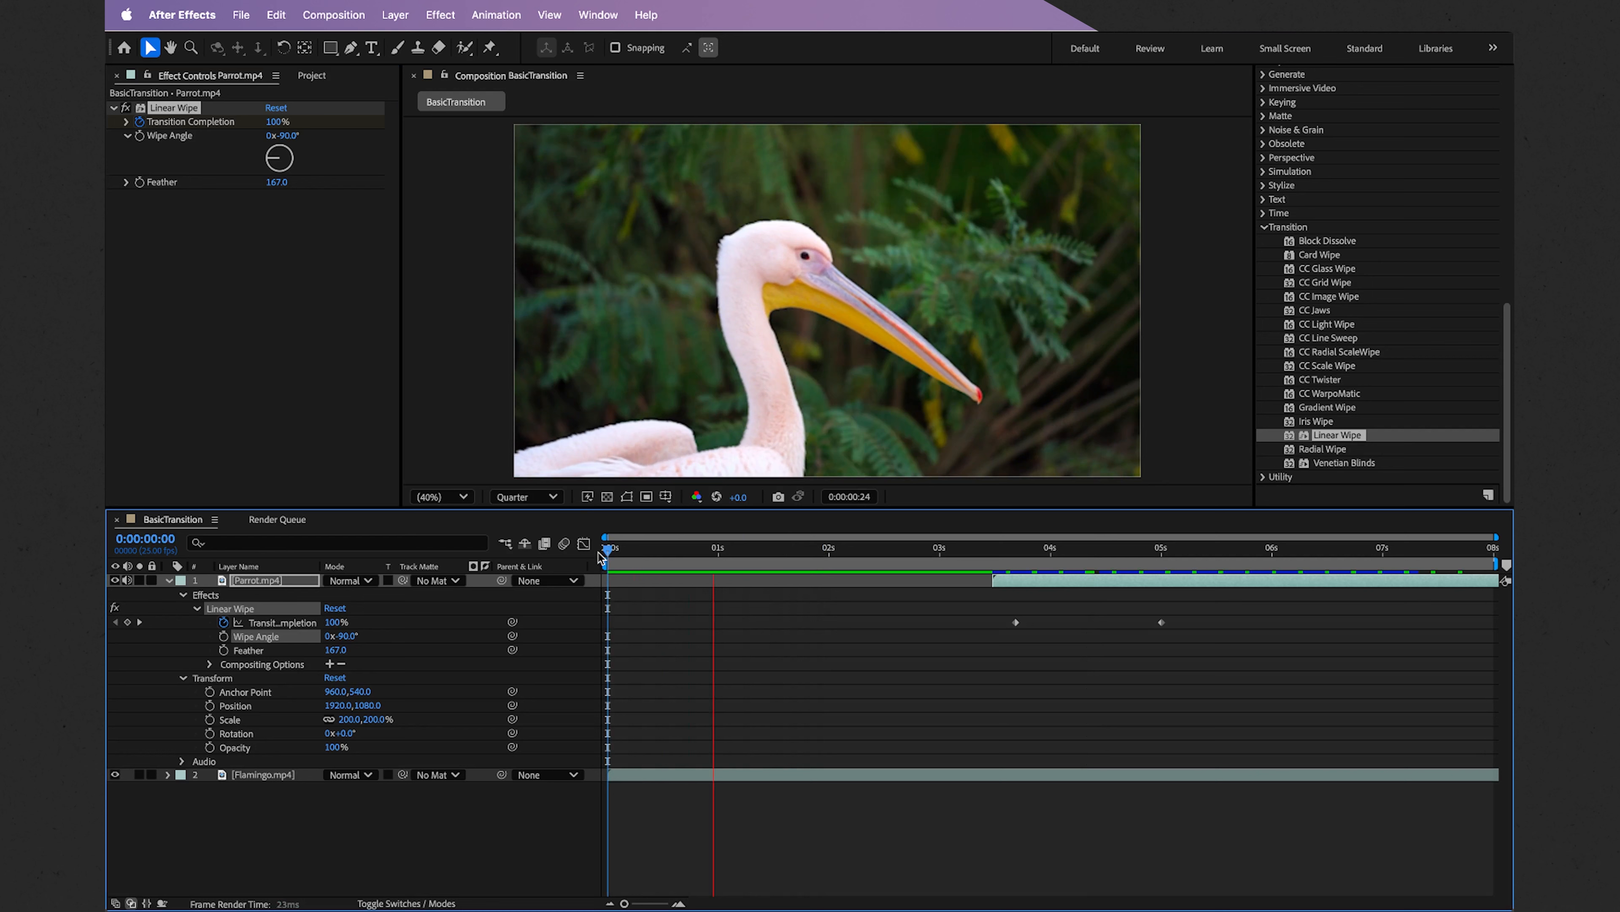